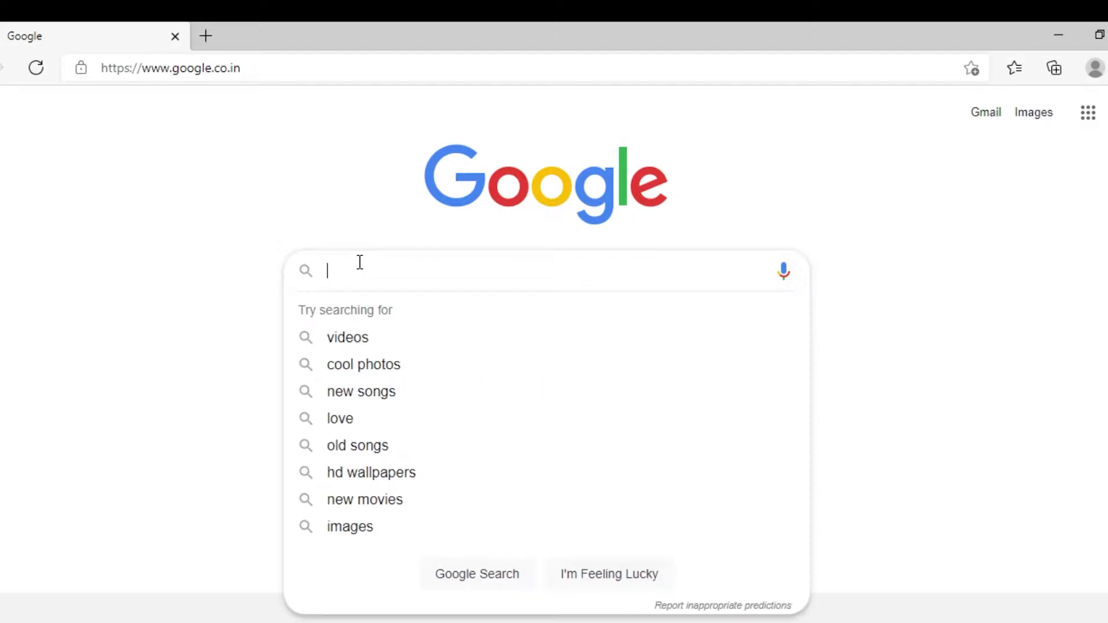
Step: Search Google for virtualbox
type("ual")
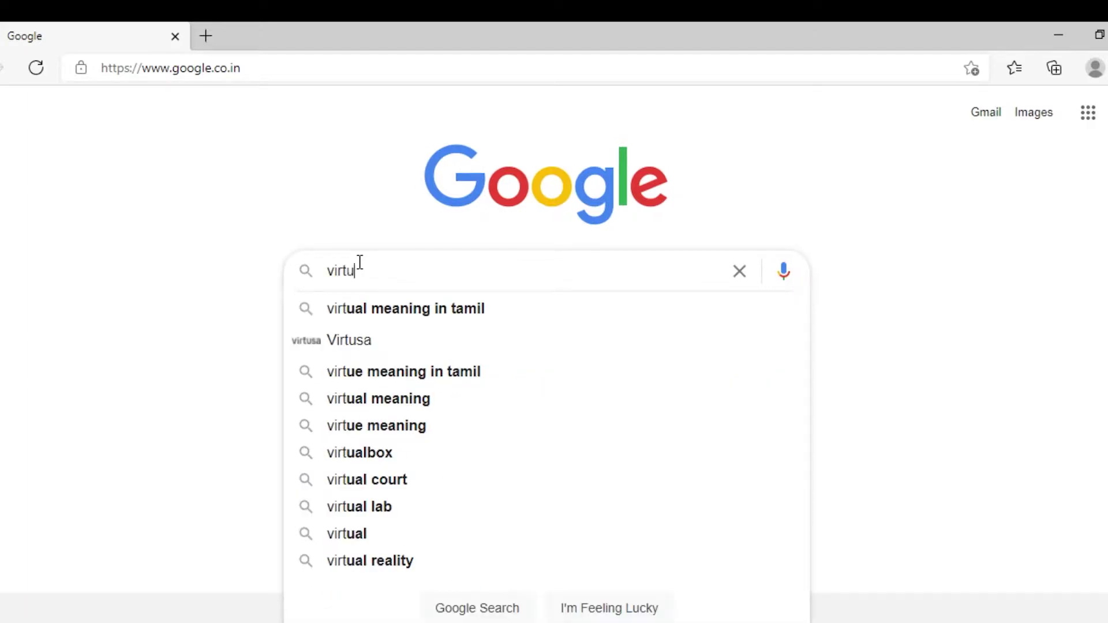
key("Down")
key("Down")
key("Down")
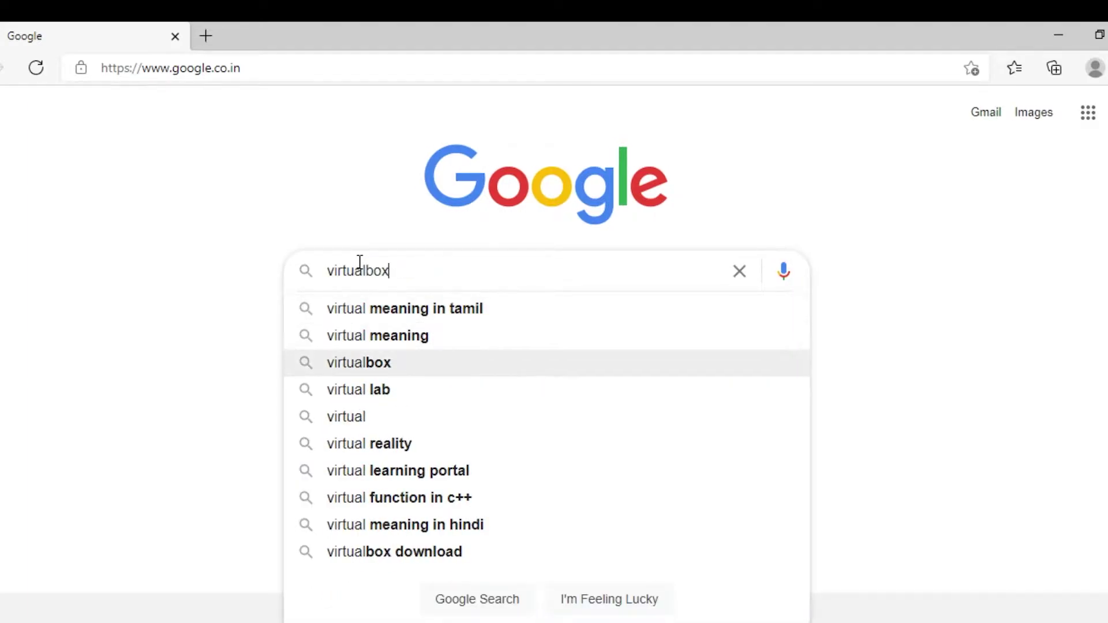
key("Return")
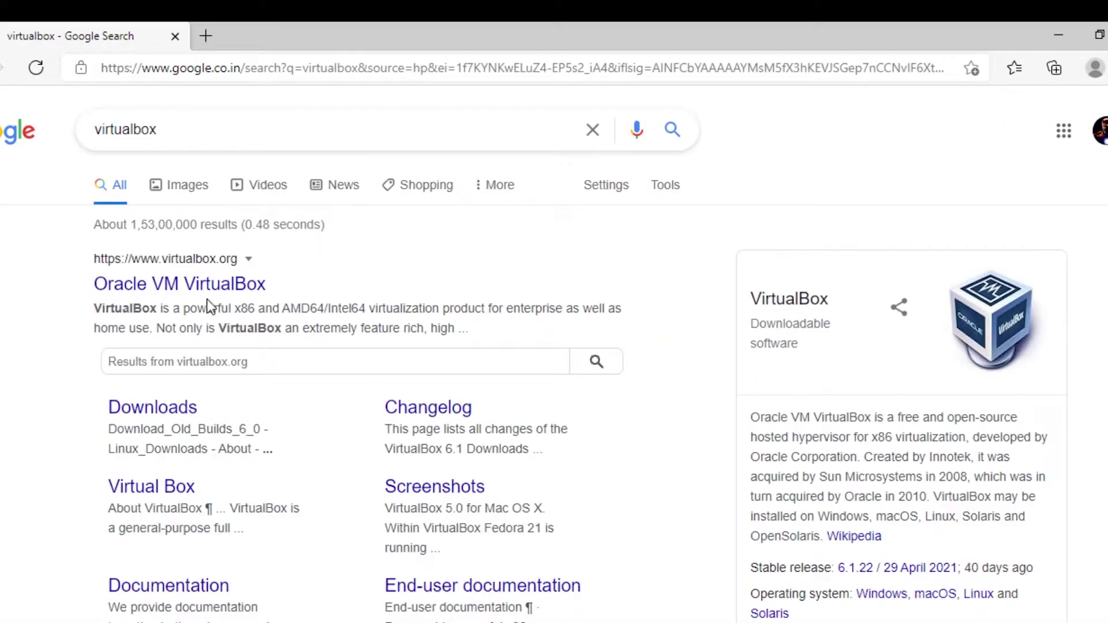
Step: Open the Oracle VM VirtualBox website and download the VirtualBox 6.1.22 platform package for Windows hosts
left_click(207, 285)
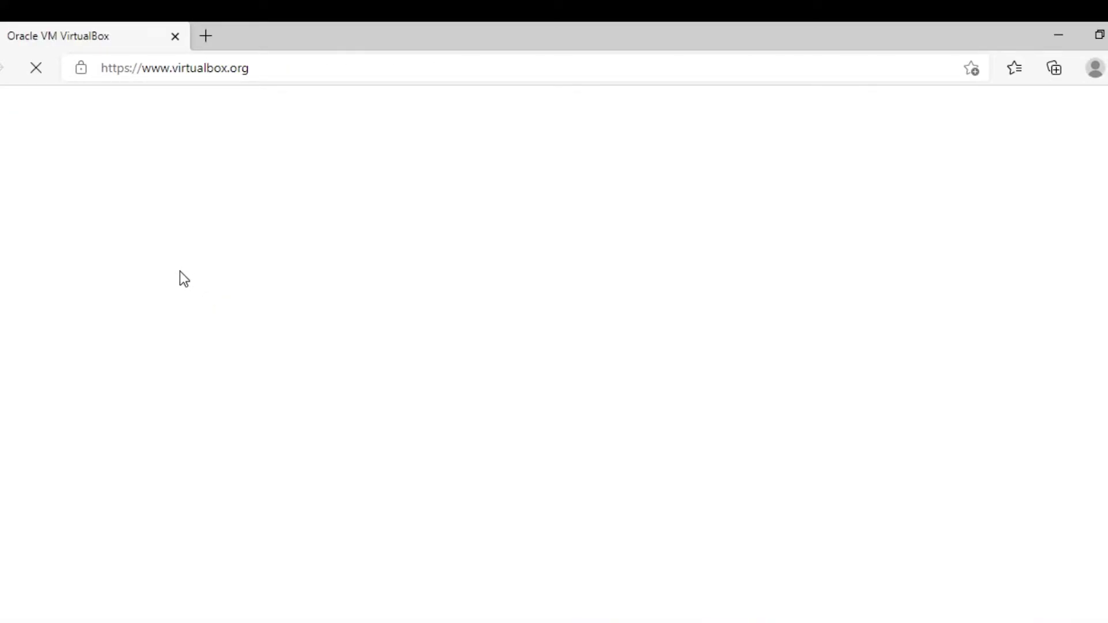
left_click(499, 494)
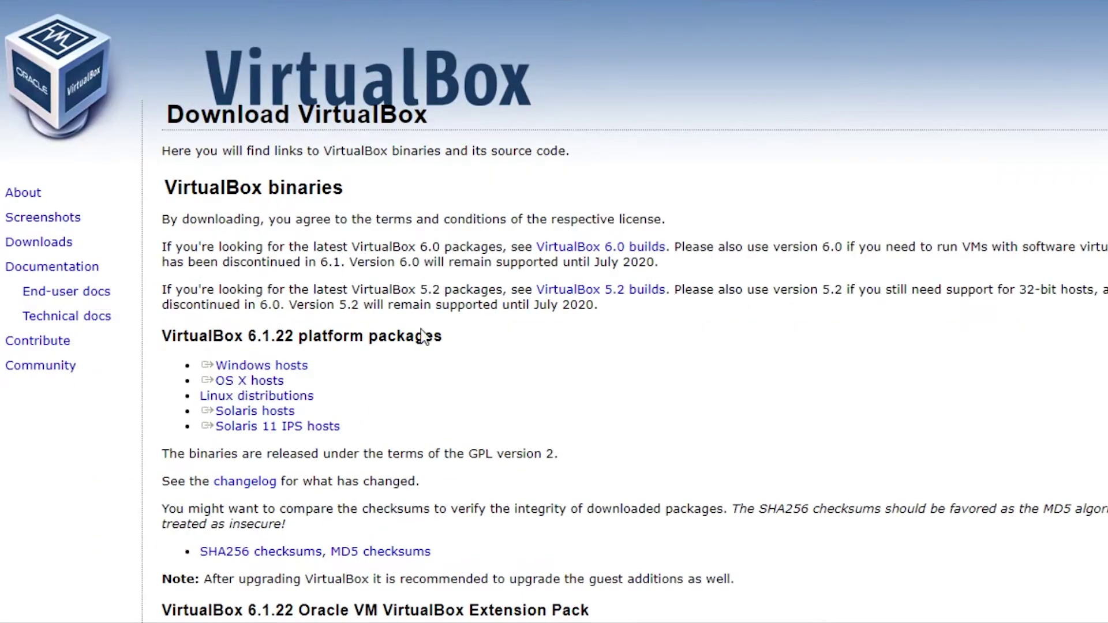
left_click(286, 370)
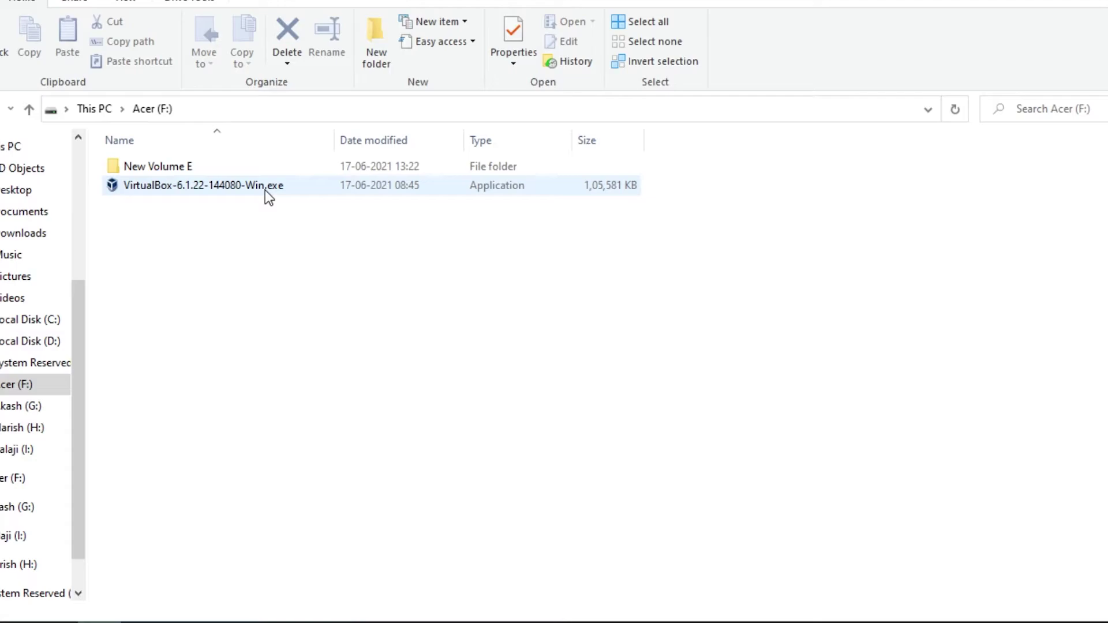
Step: Install VirtualBox from VirtualBox-6.1.22-144080-Win.exe with the default features, location and shortcuts, and launch it on finishing
double_click(265, 189)
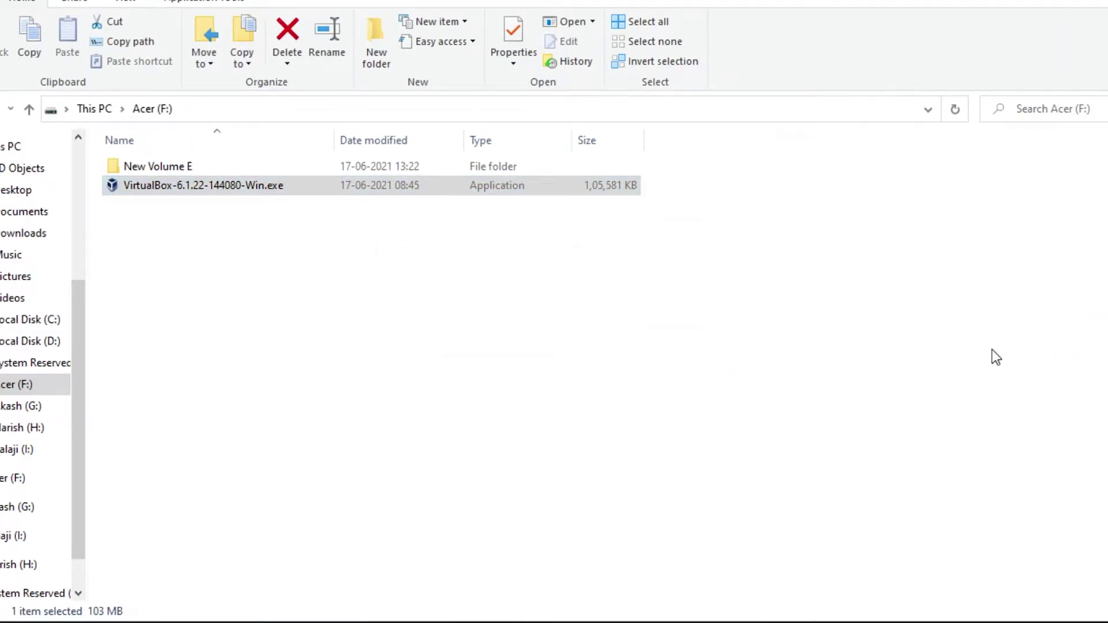
left_click(654, 445)
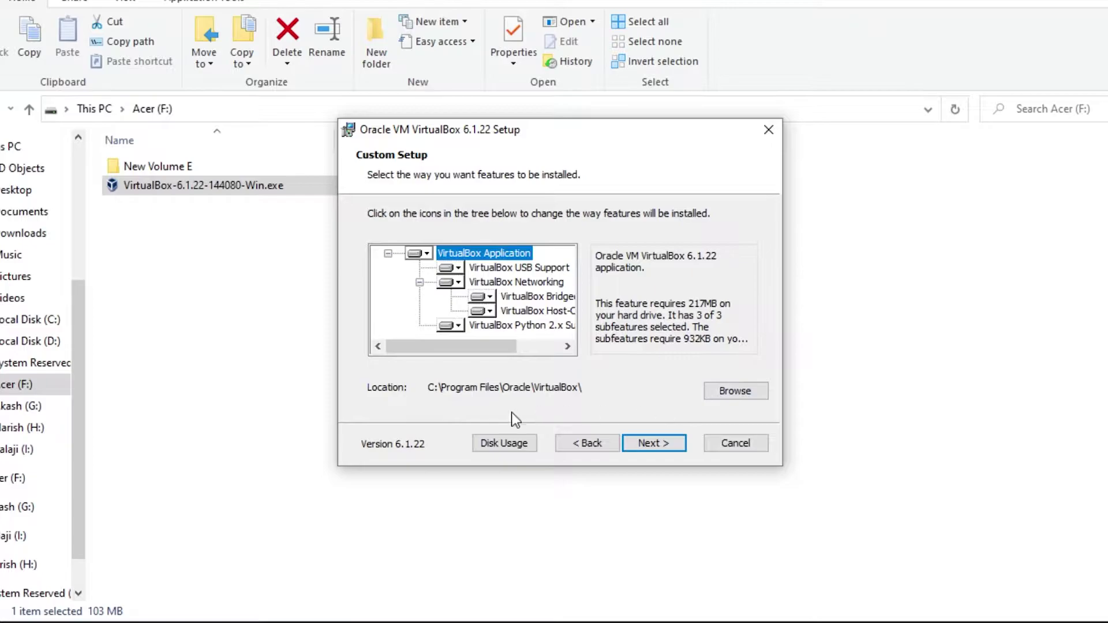
left_click(666, 444)
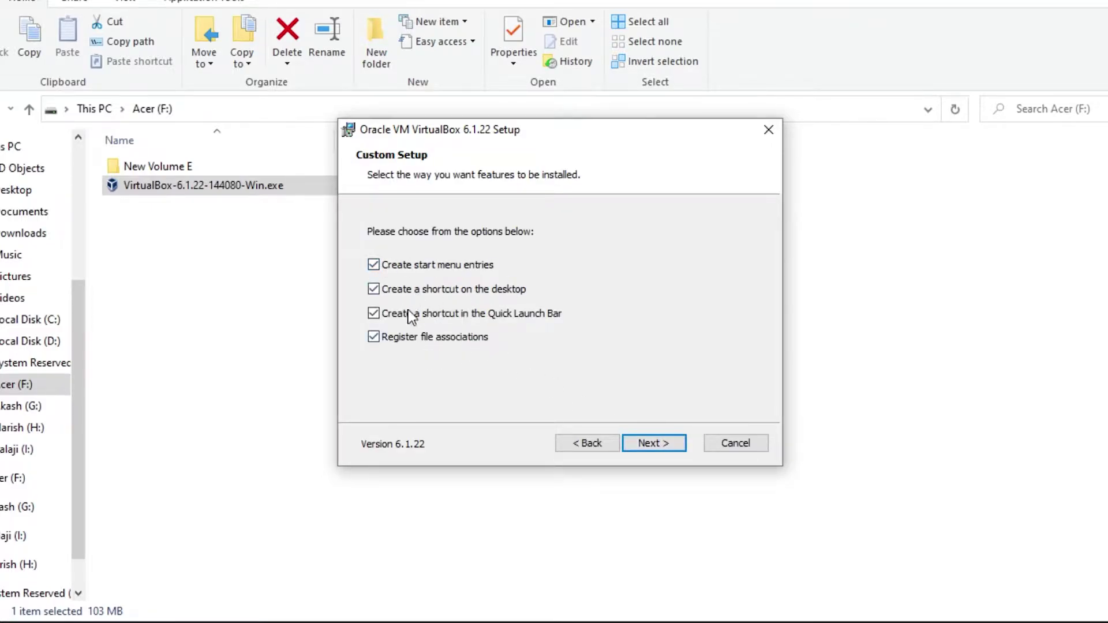
left_click(657, 446)
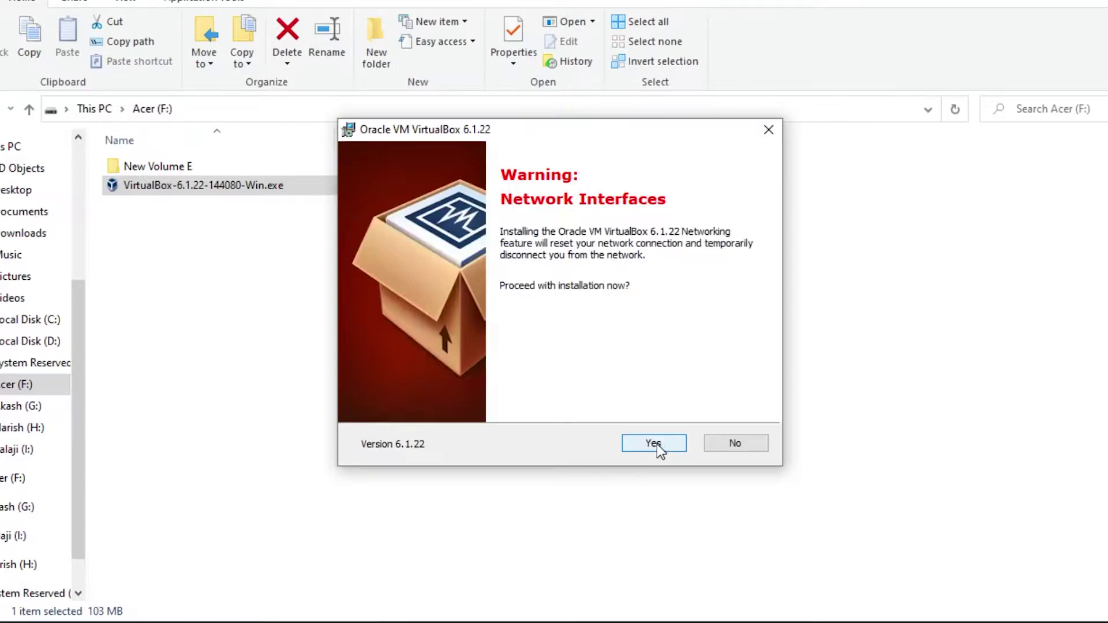
left_click(657, 445)
left_click(657, 444)
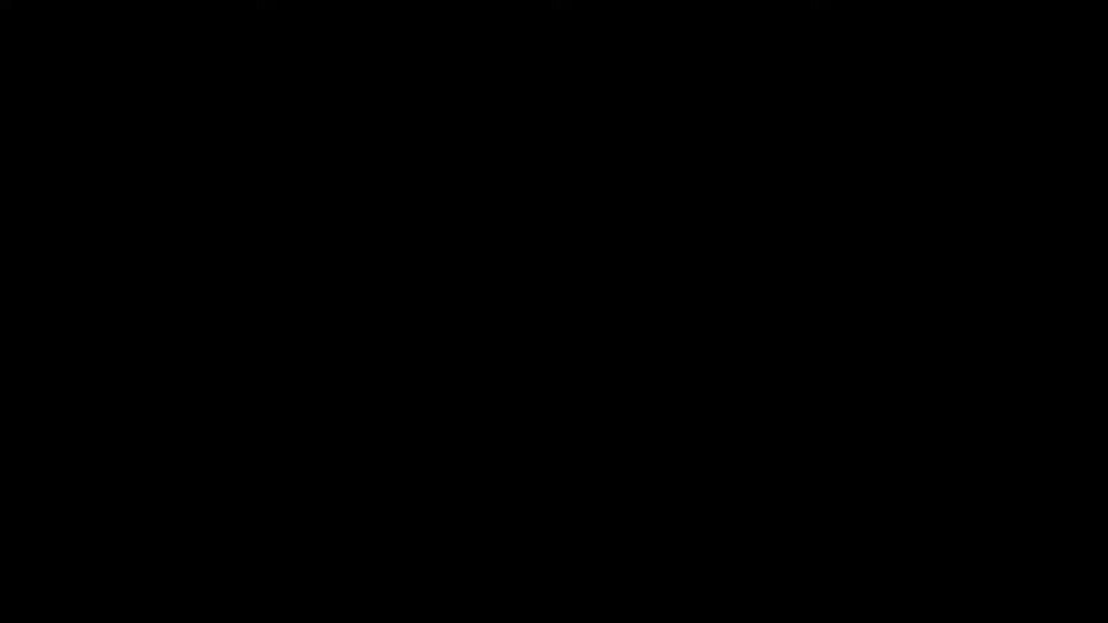
left_click(488, 431)
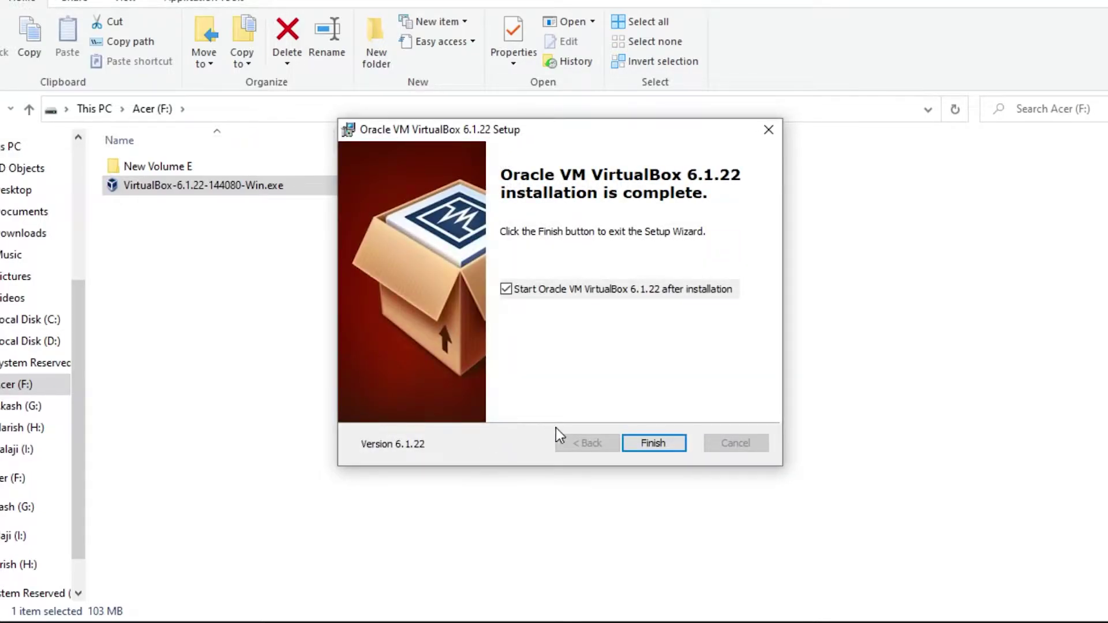
left_click(625, 441)
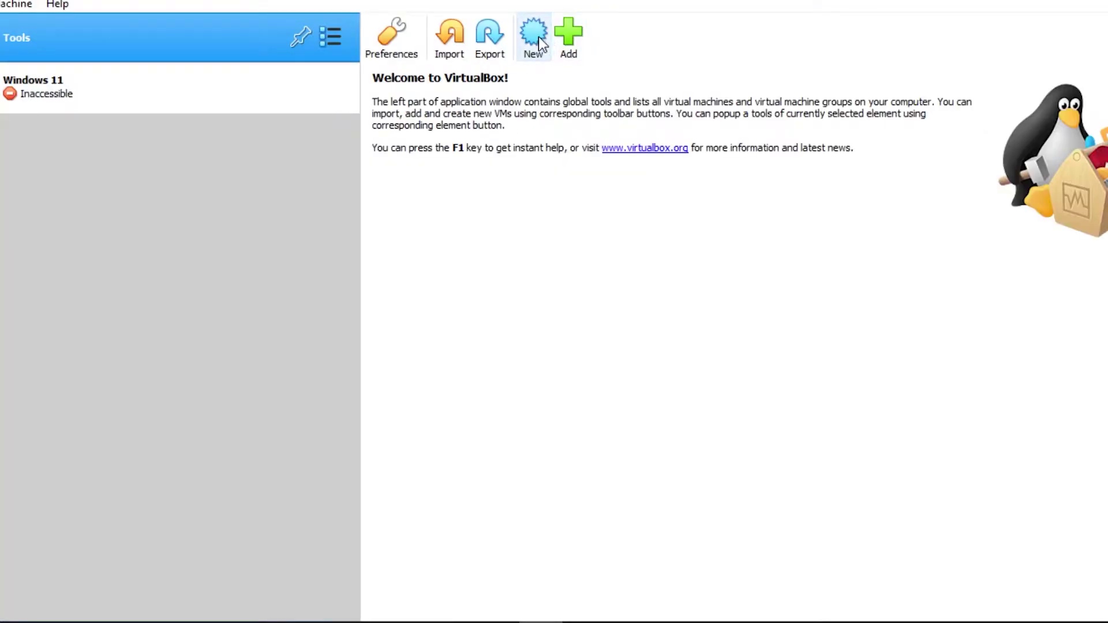
Step: Begin a new virtual machine named Windows 11 with type Microsoft Windows and version Windows 10 (64-bit)
left_click(538, 36)
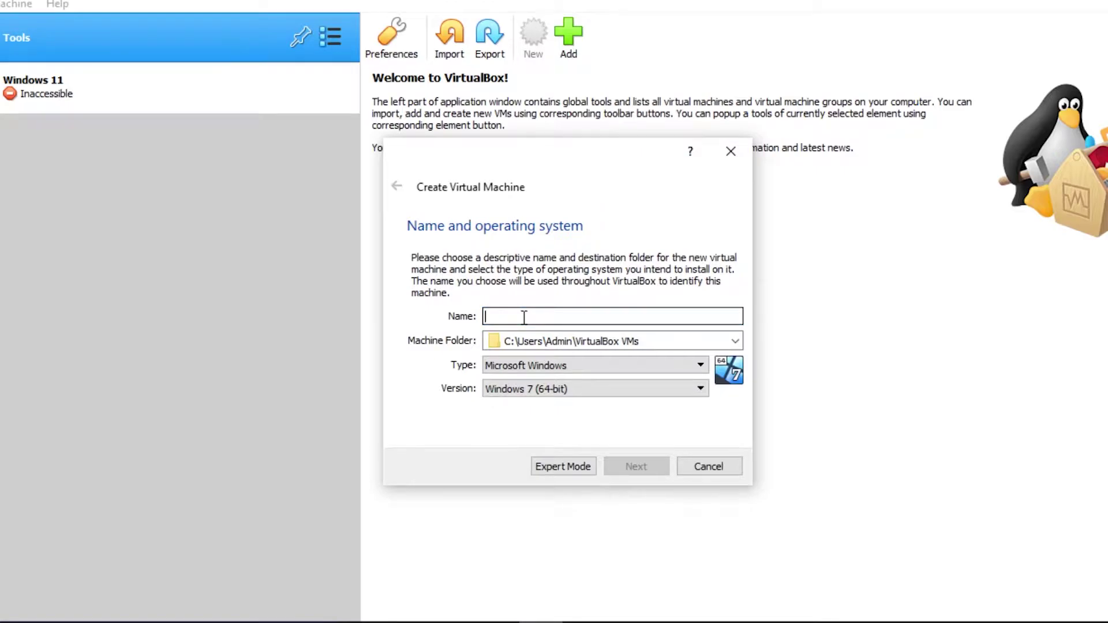
type("Windows 11")
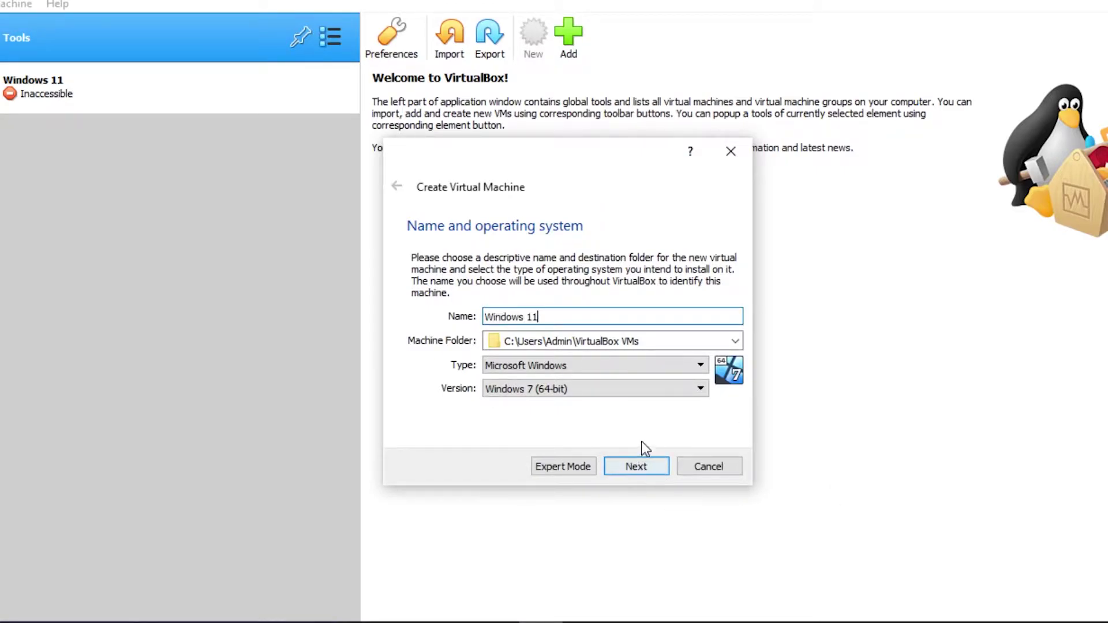
left_click(669, 396)
scroll(563, 508, "up", 3)
scroll(561, 508, "down", 5)
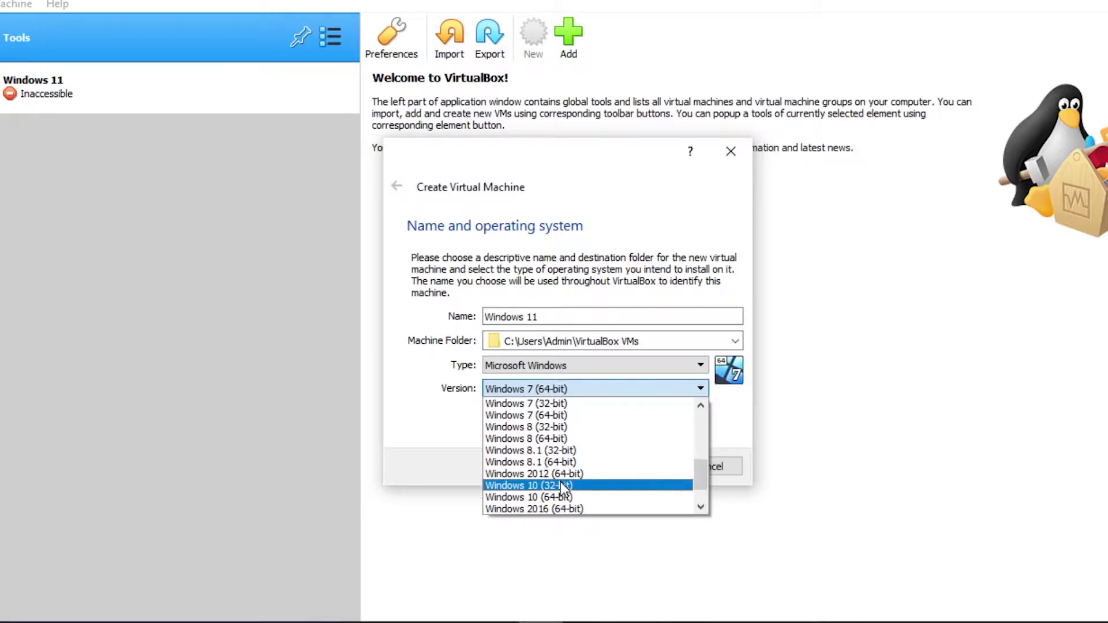
left_click(564, 492)
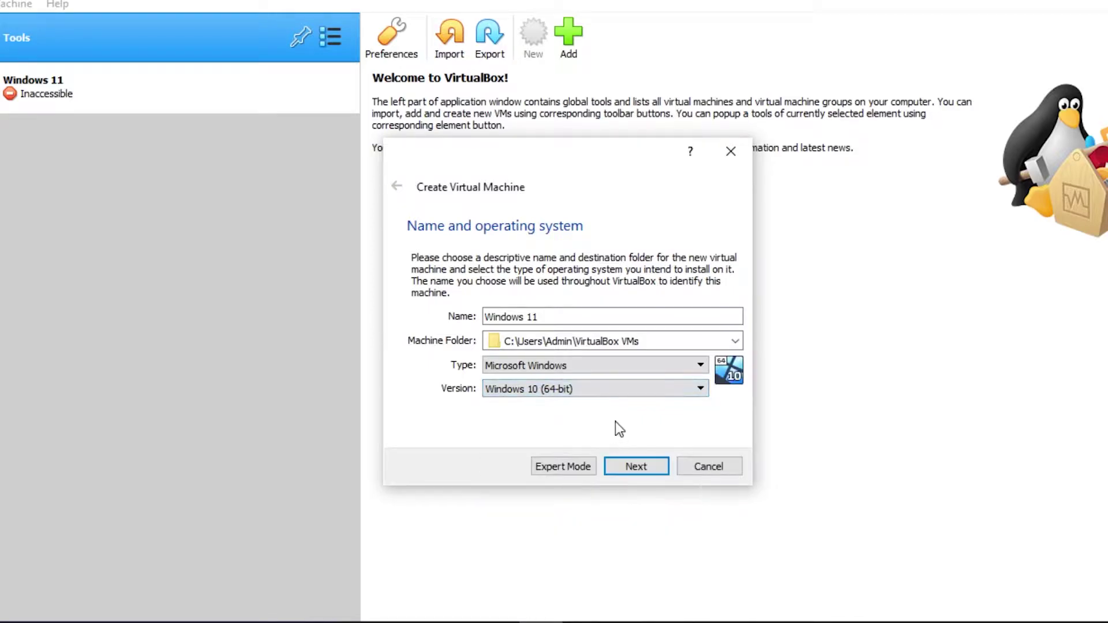
left_click(643, 466)
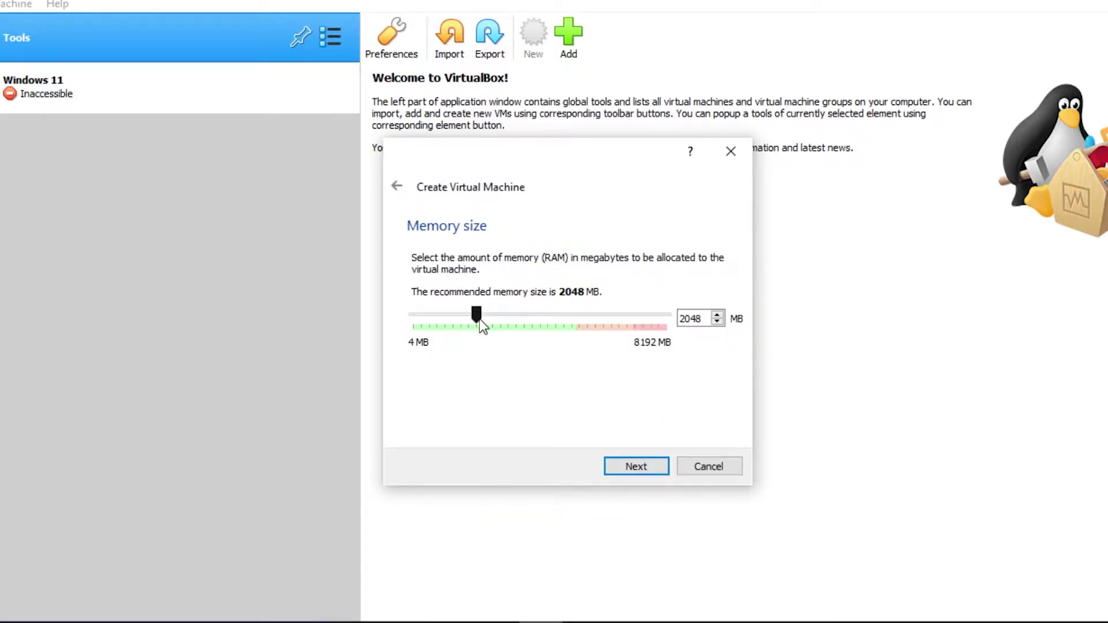
Step: Set the new virtual machine's memory size to 4096 MB
left_click_drag(478, 322, 547, 324)
double_click(705, 320)
type("4096")
left_click(628, 467)
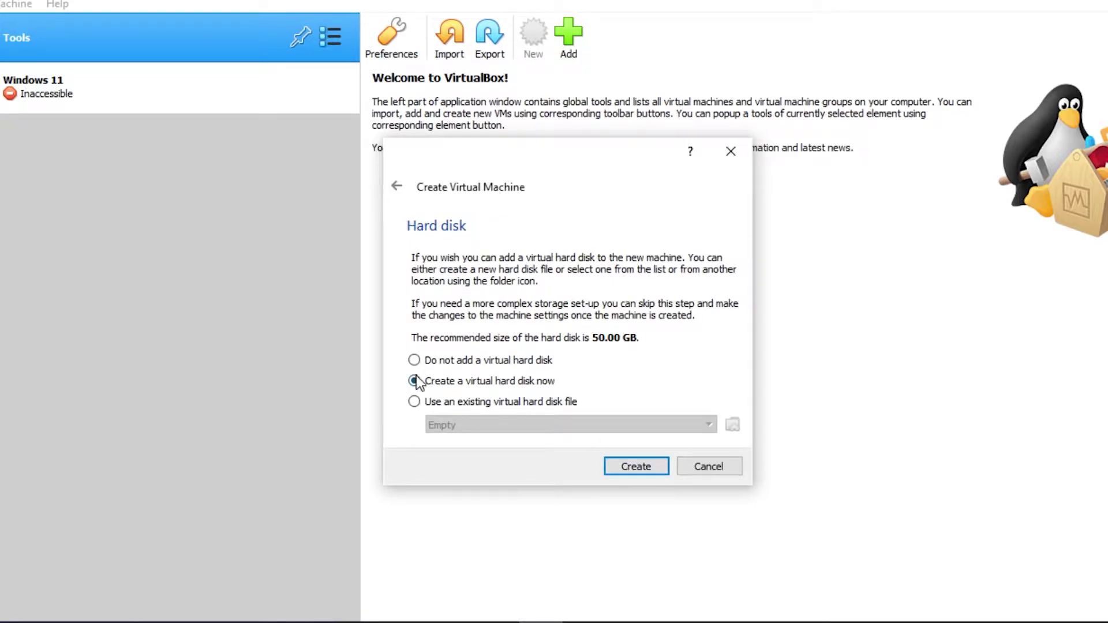
Step: Create a dynamically allocated VDI virtual hard disk of 35.00 GB for the new machine in the default location
left_click(637, 467)
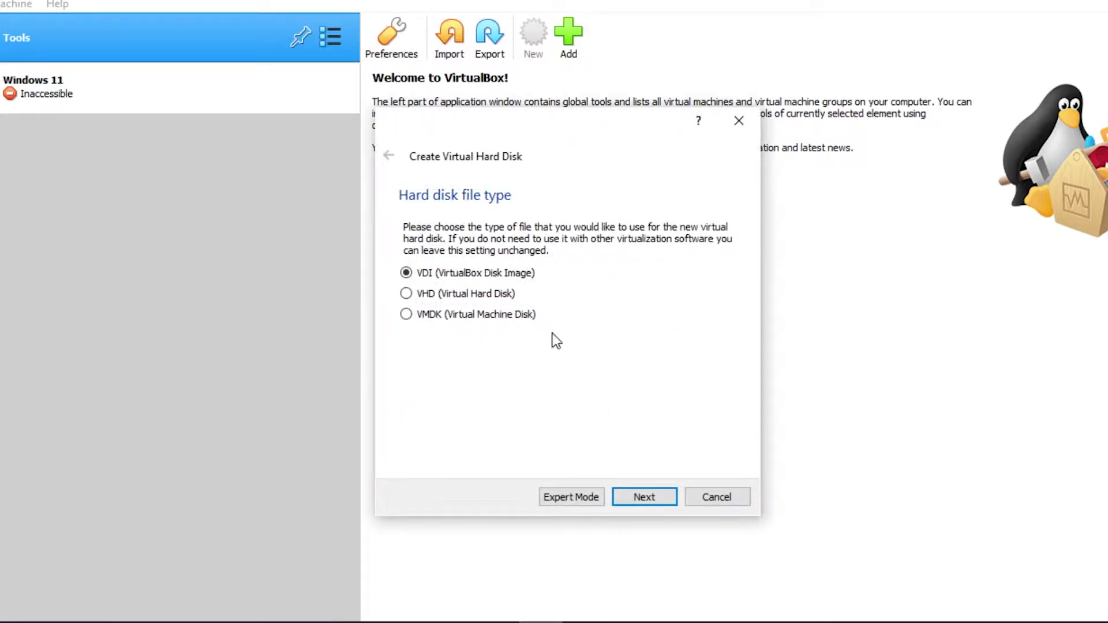
left_click(643, 499)
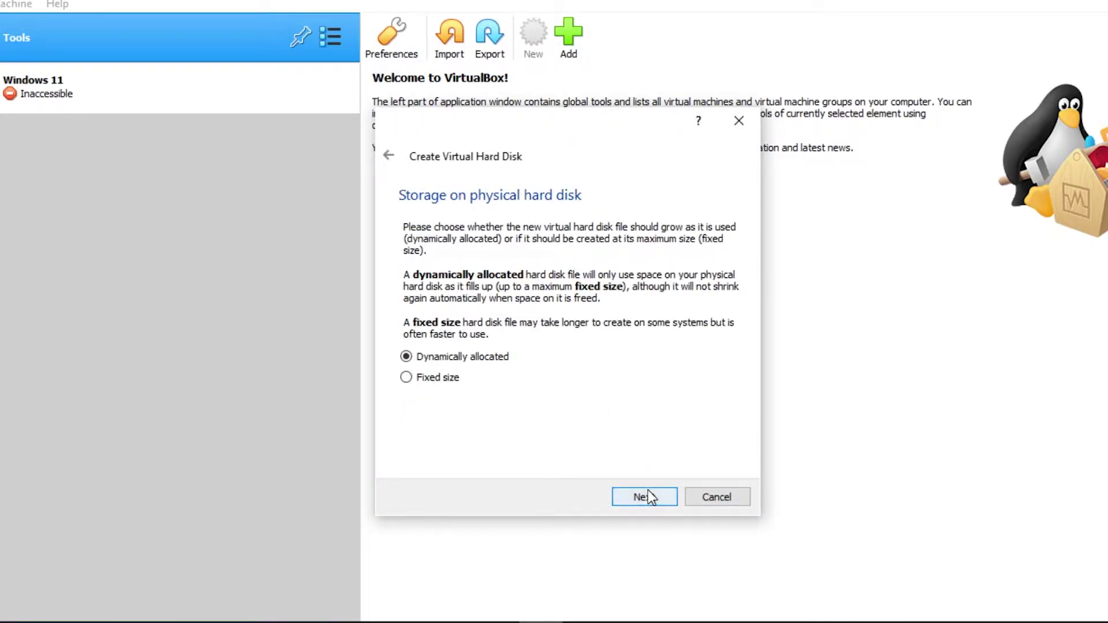
left_click(648, 489)
left_click(715, 325)
key("BackSpace")
key("BackSpace")
type("35.00 GB")
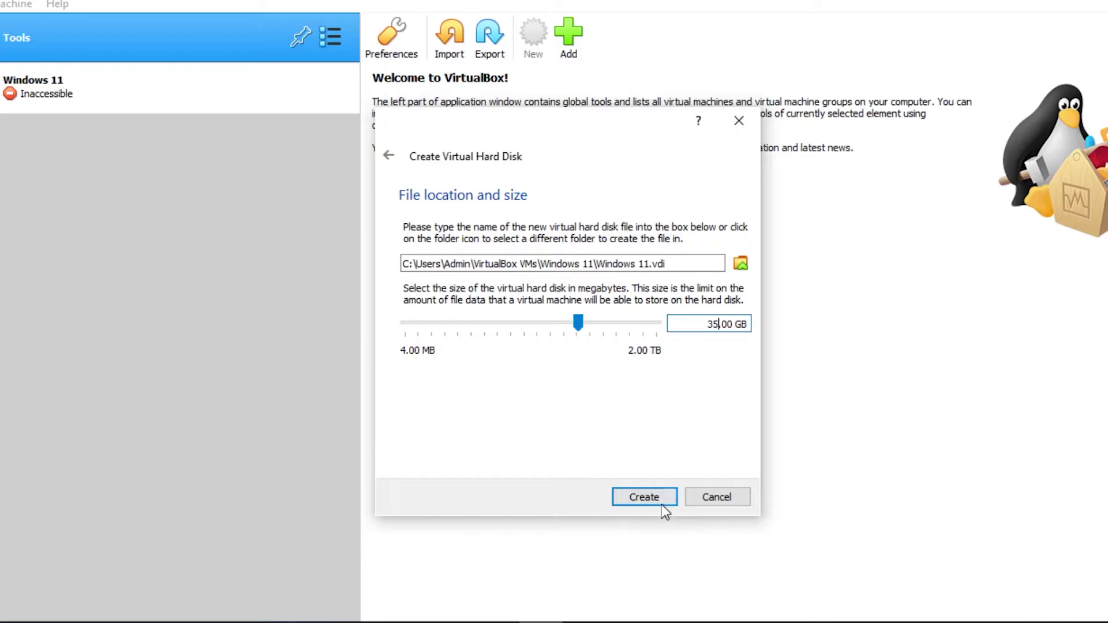
left_click(662, 501)
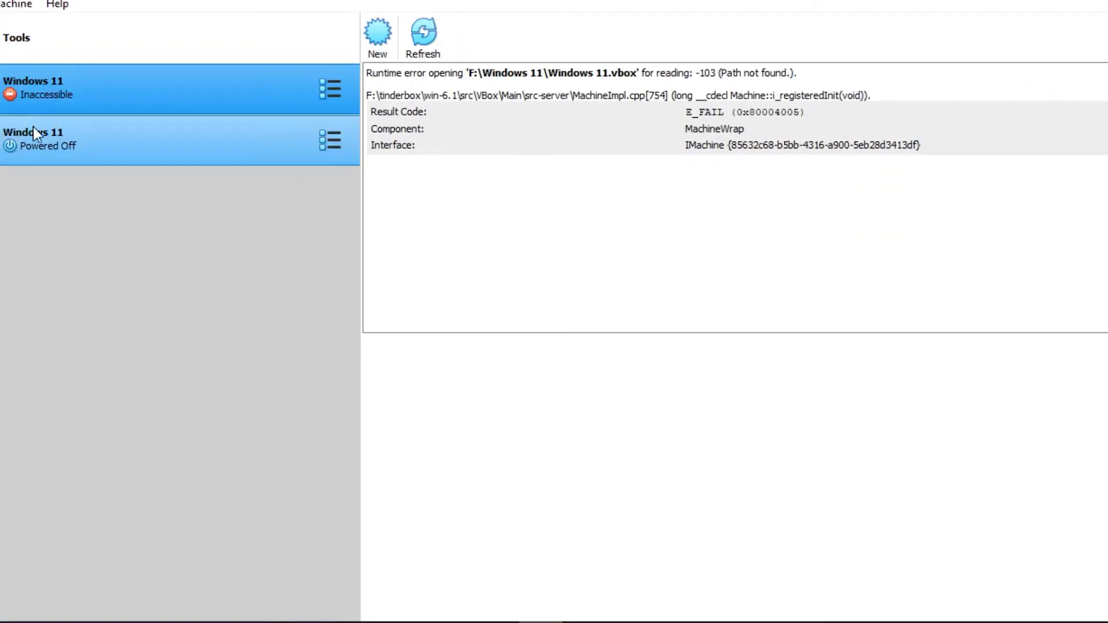
Step: Start the new, accessible Windows 11 machine using 21996.1.210529-1541.co_release_CLIENT_CONSUMER_x64FRE_en-us.iso from the Acer (F:) drive as its start-up disk
left_click(25, 143)
double_click(24, 143)
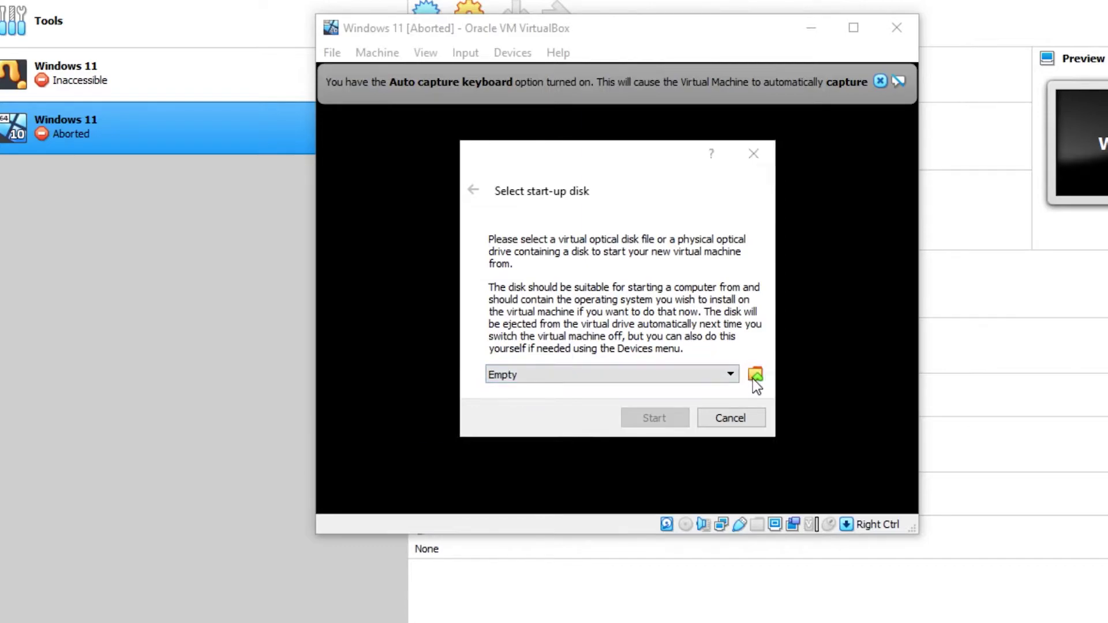
left_click(753, 377)
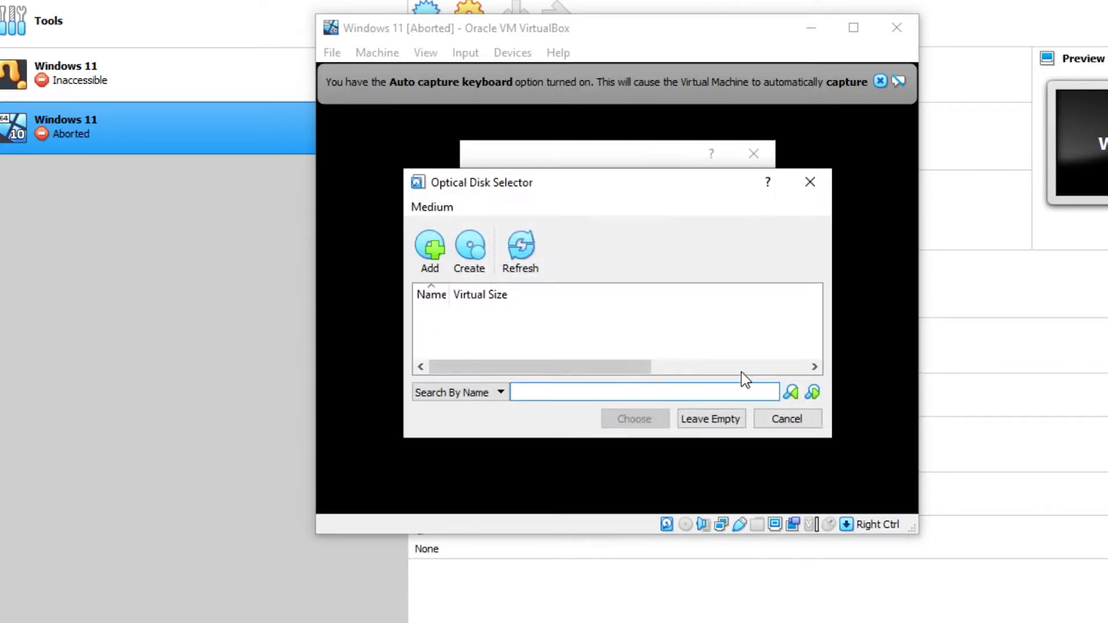
left_click(446, 266)
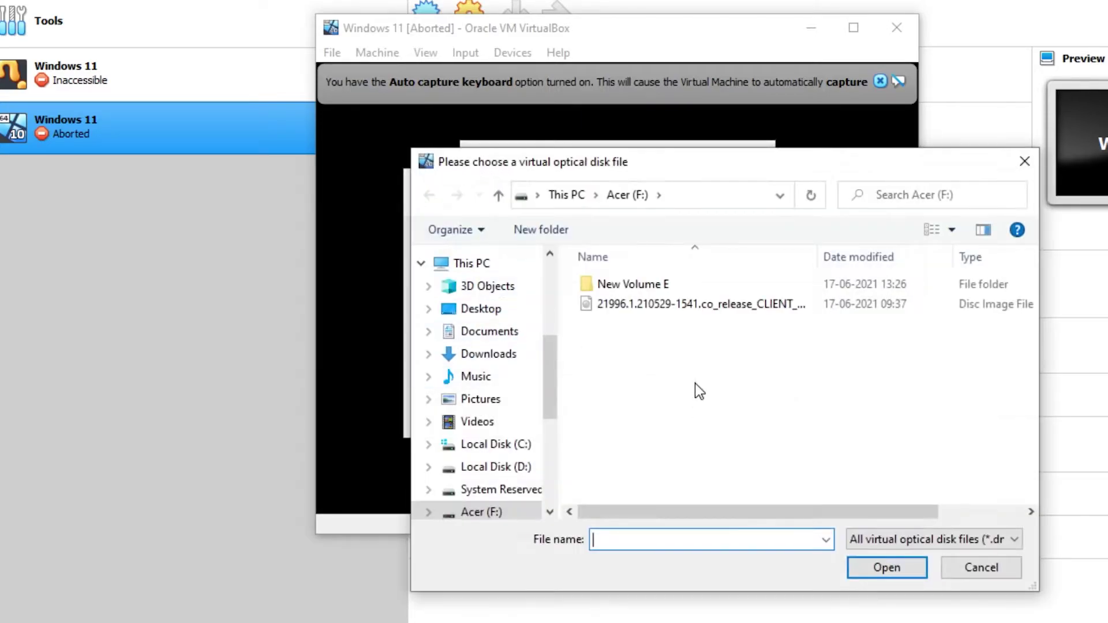
left_click(694, 310)
left_click(899, 576)
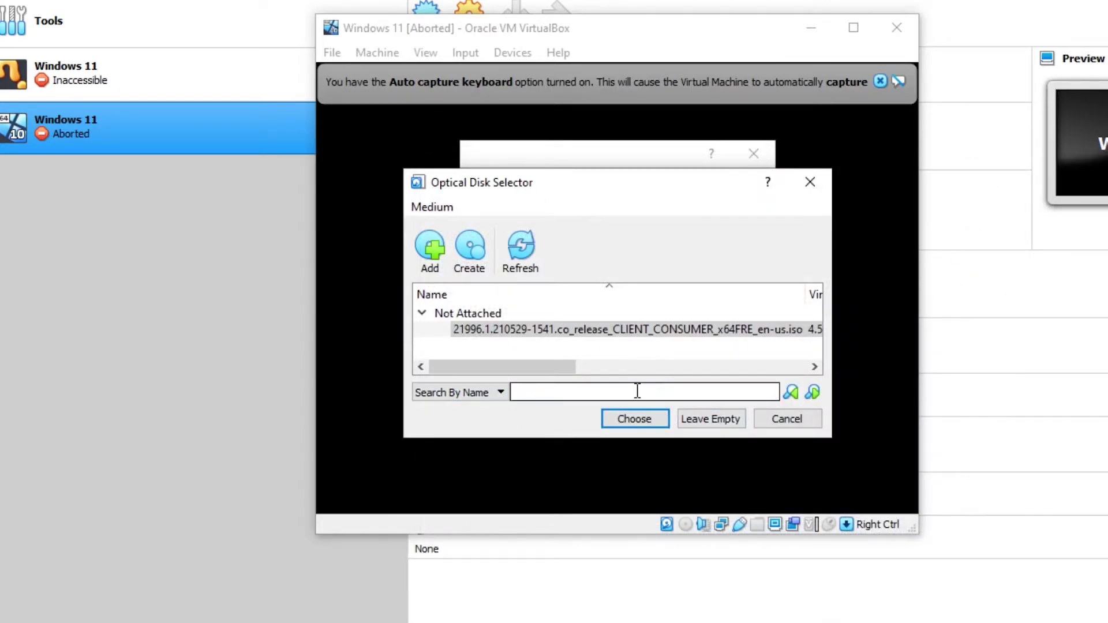
left_click(641, 419)
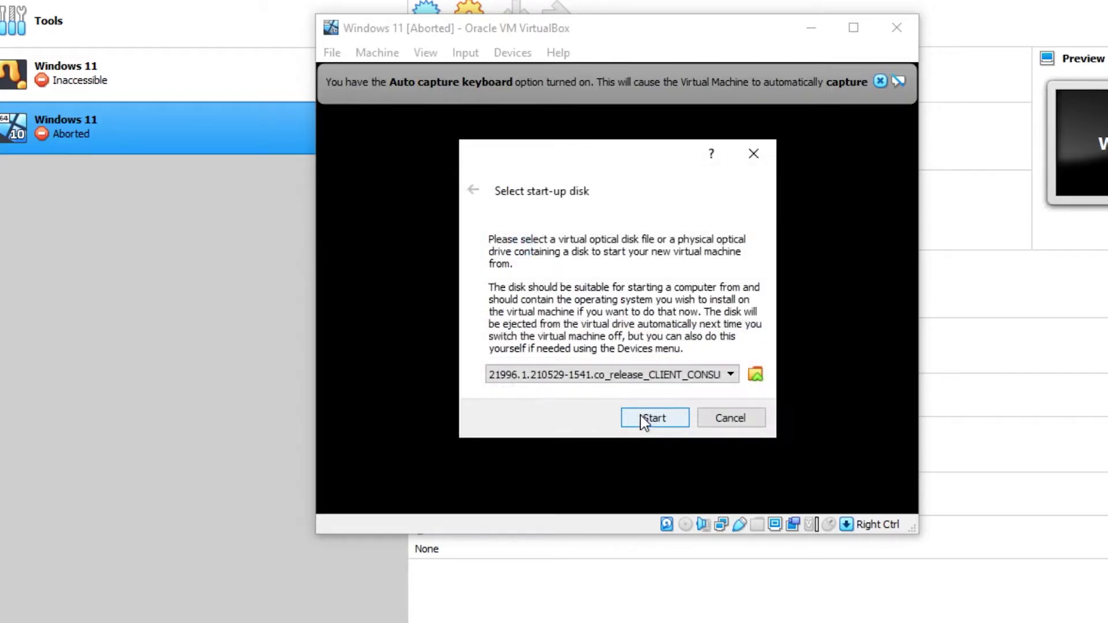
left_click(652, 420)
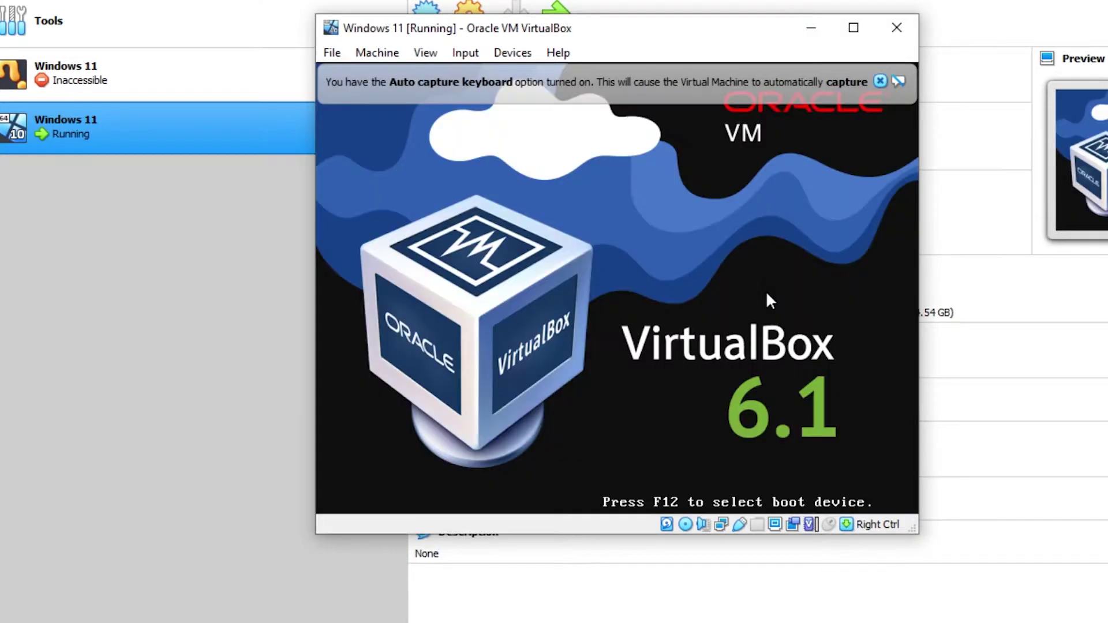
Step: Maximize the virtual machine window and start the Windows installation with English (United States) and the US keyboard
left_click(853, 28)
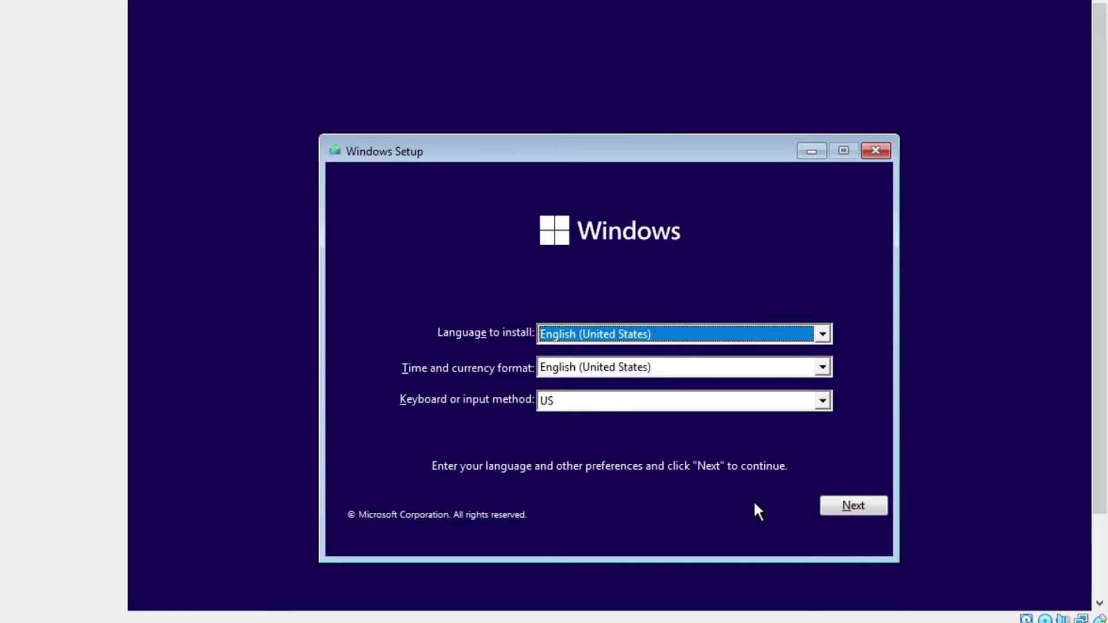
left_click(847, 506)
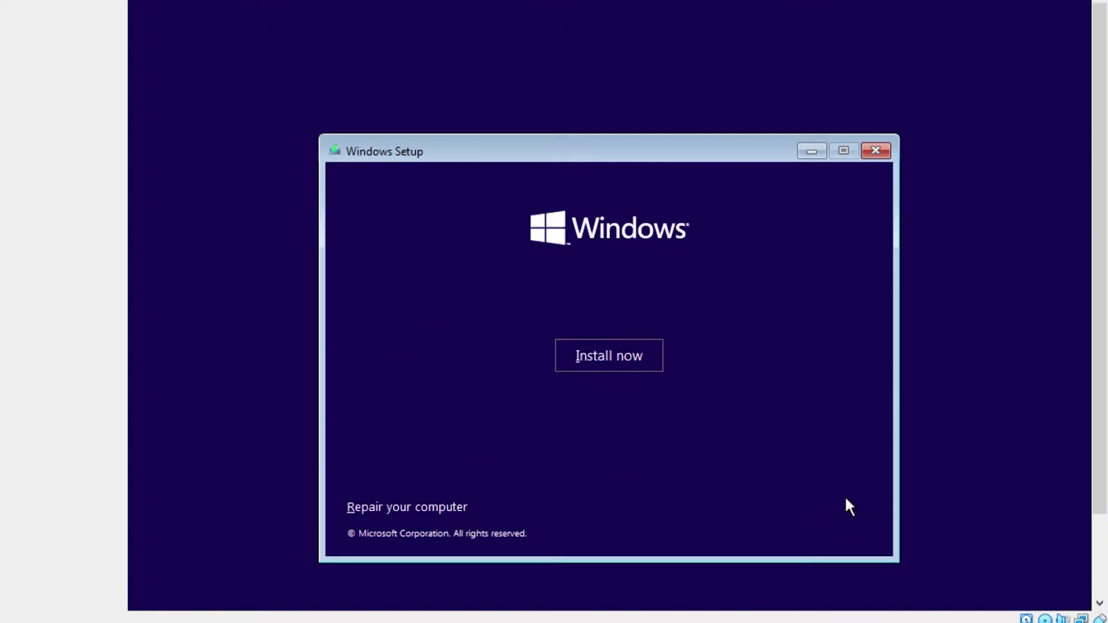
left_click(621, 355)
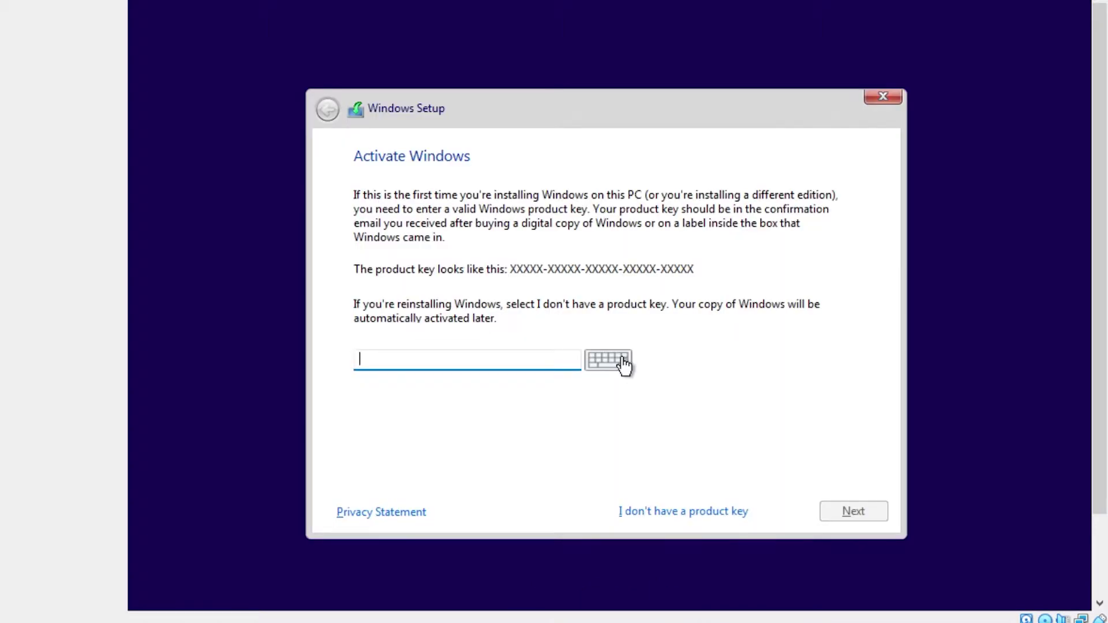
Step: Continue Windows Setup without a product key and choose Windows 11 Pro as the operating system to install
left_click(681, 512)
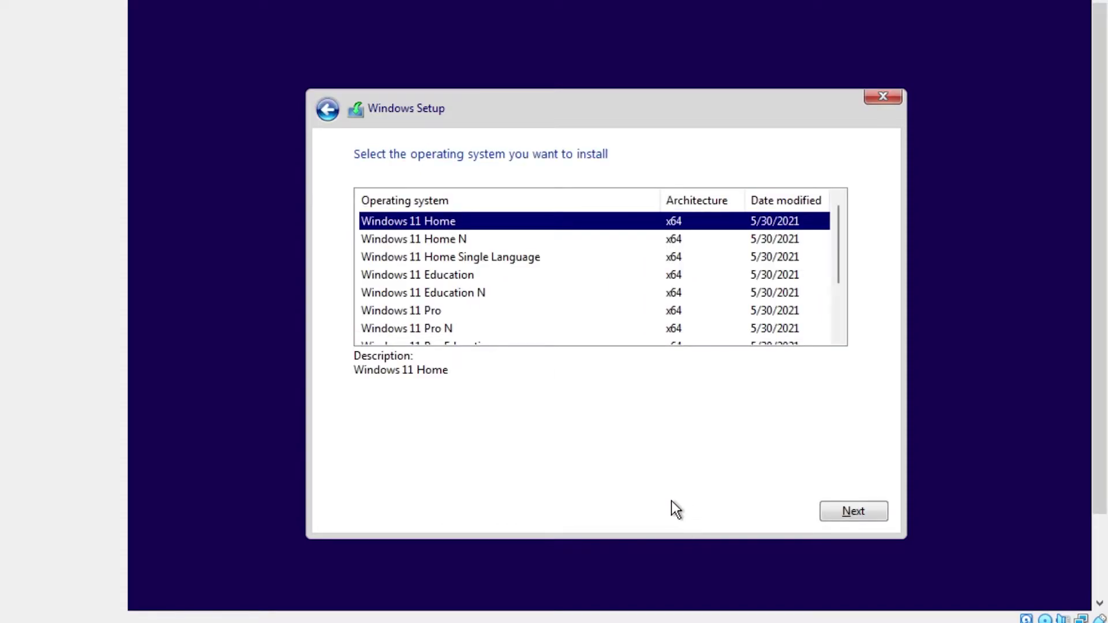
left_click(427, 315)
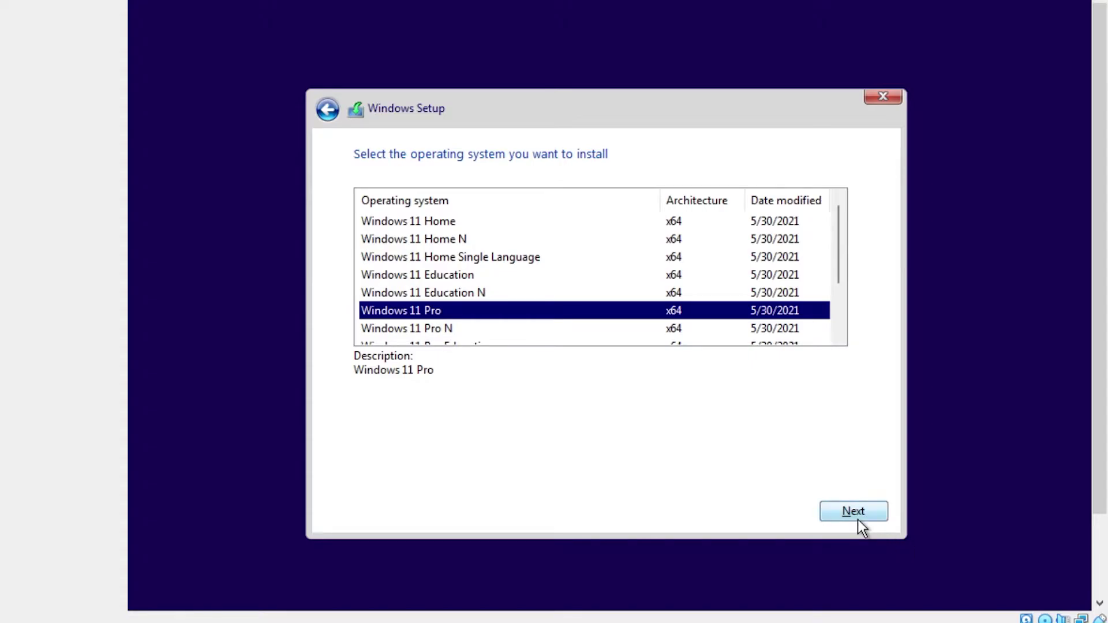
left_click(832, 513)
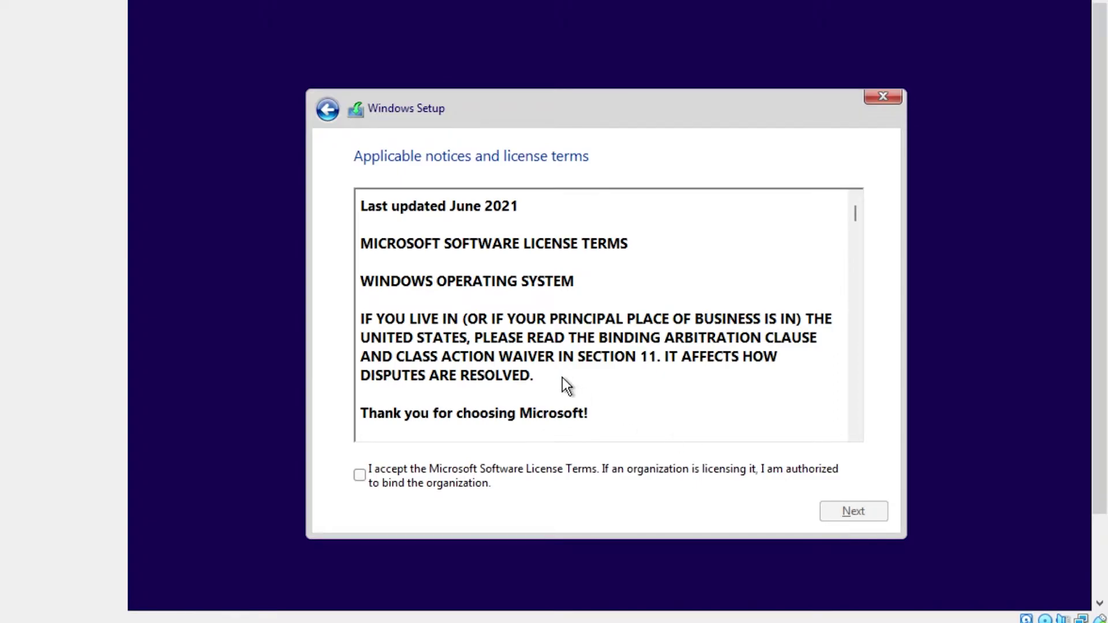
Step: Accept the Microsoft license terms and start a custom Windows-only installation on Drive 0 Unallocated Space
scroll(563, 379, "down", 5)
scroll(562, 378, "down", 8)
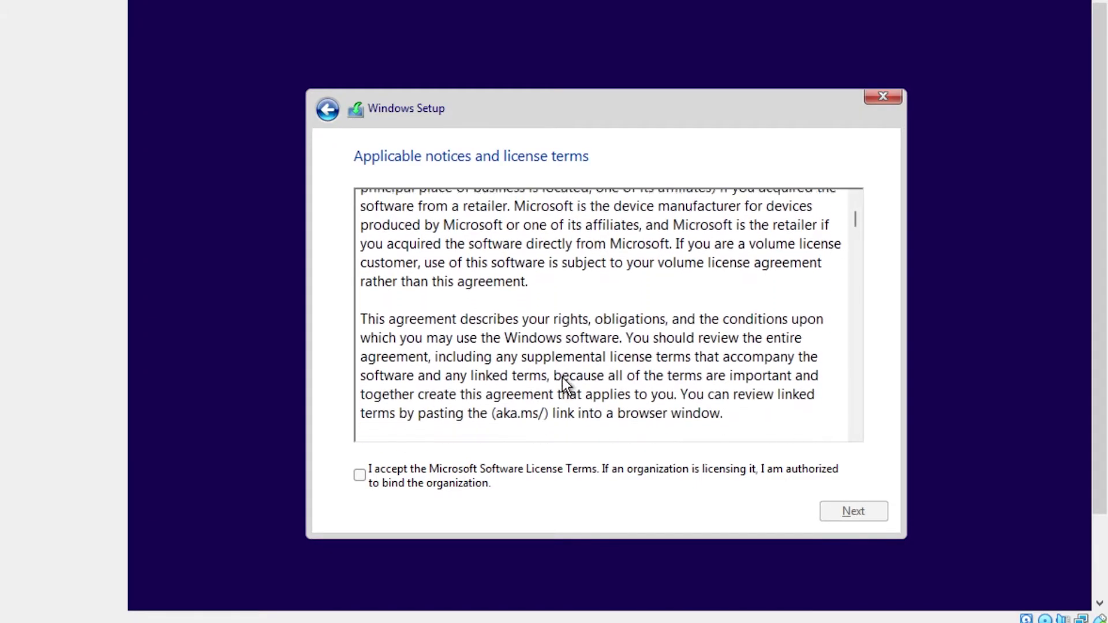
scroll(561, 379, "down", 1)
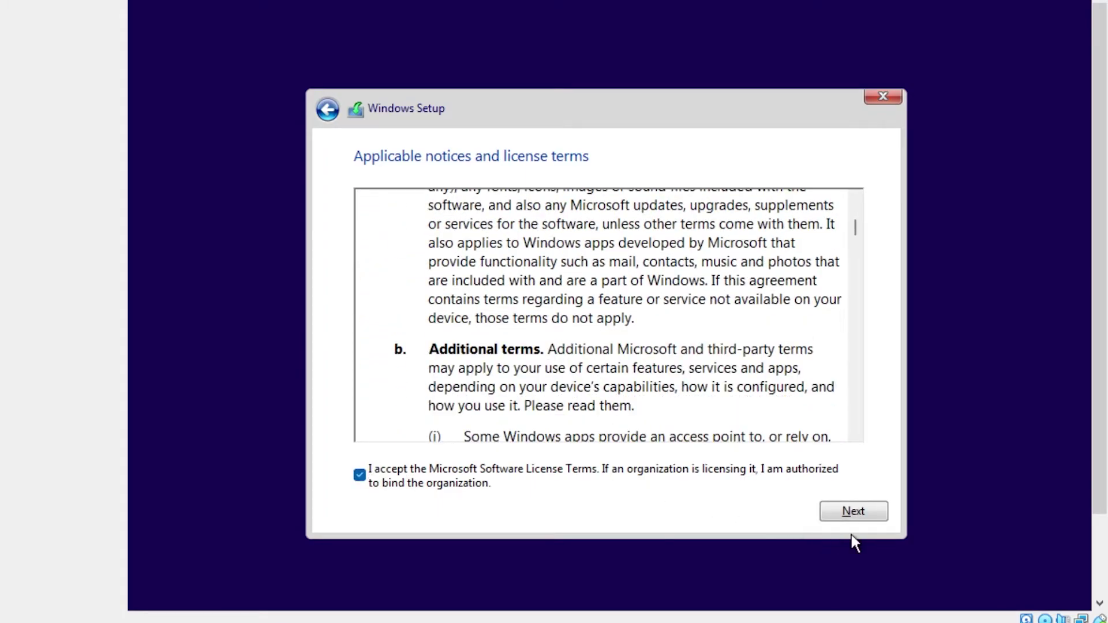
left_click(862, 514)
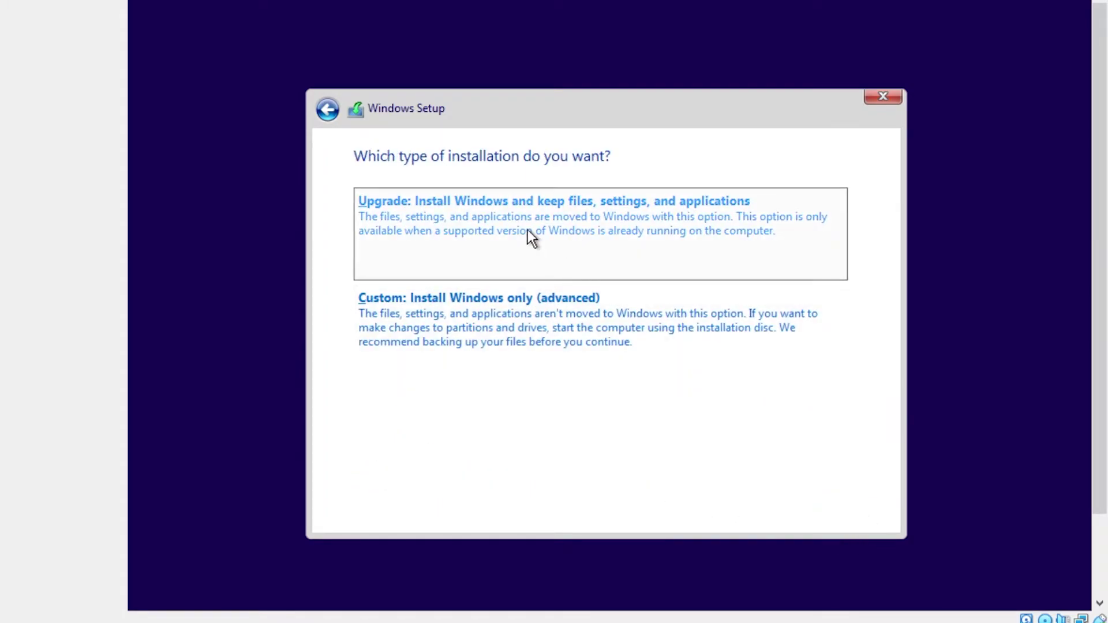
left_click(521, 297)
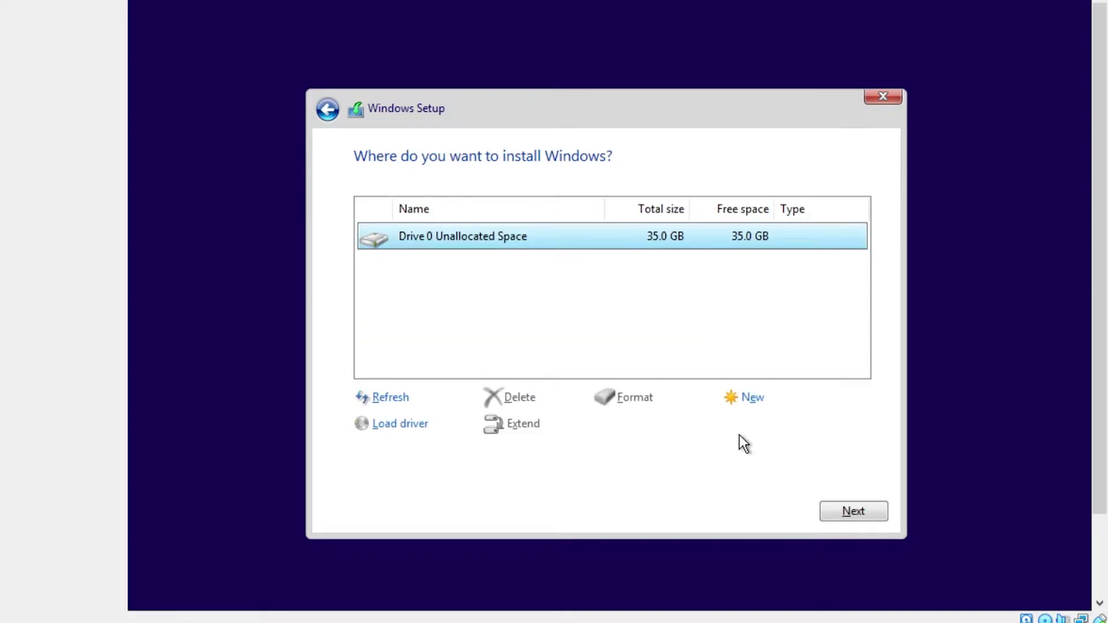
left_click(850, 512)
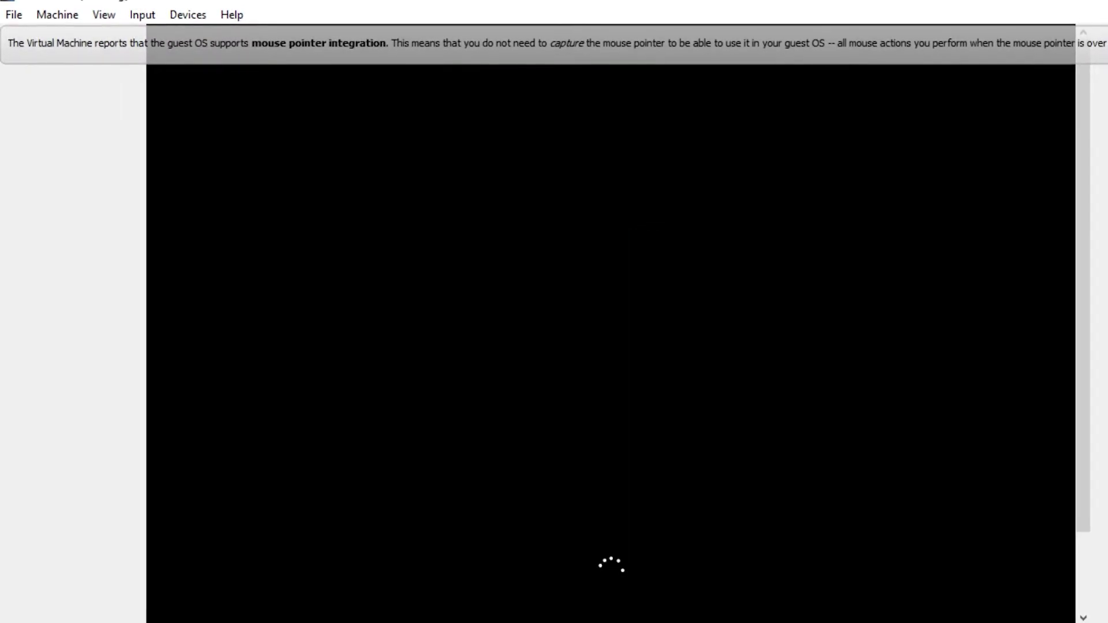
Step: Remove the Windows installation ISO from the virtual machine's optical drive while it restarts
left_click(196, 16)
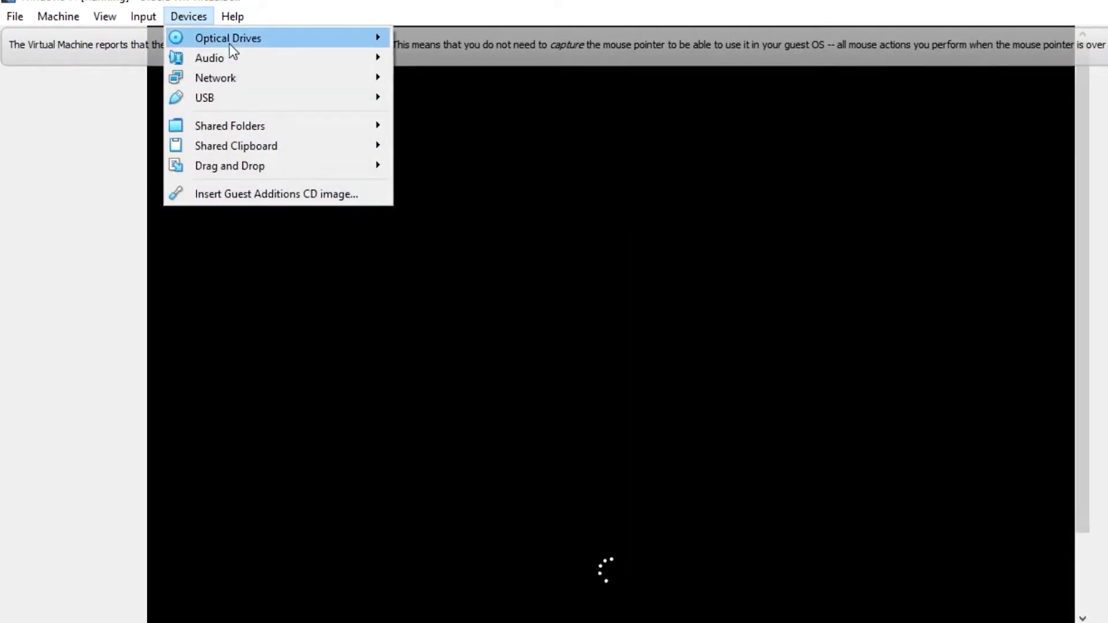
mouse_move(267, 39)
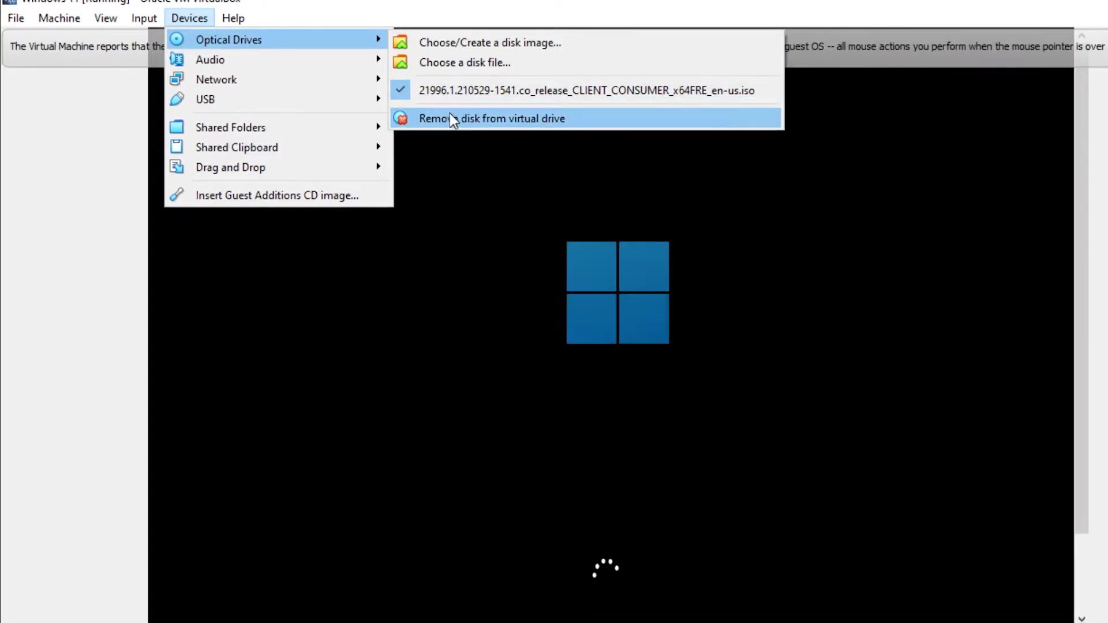
left_click(450, 117)
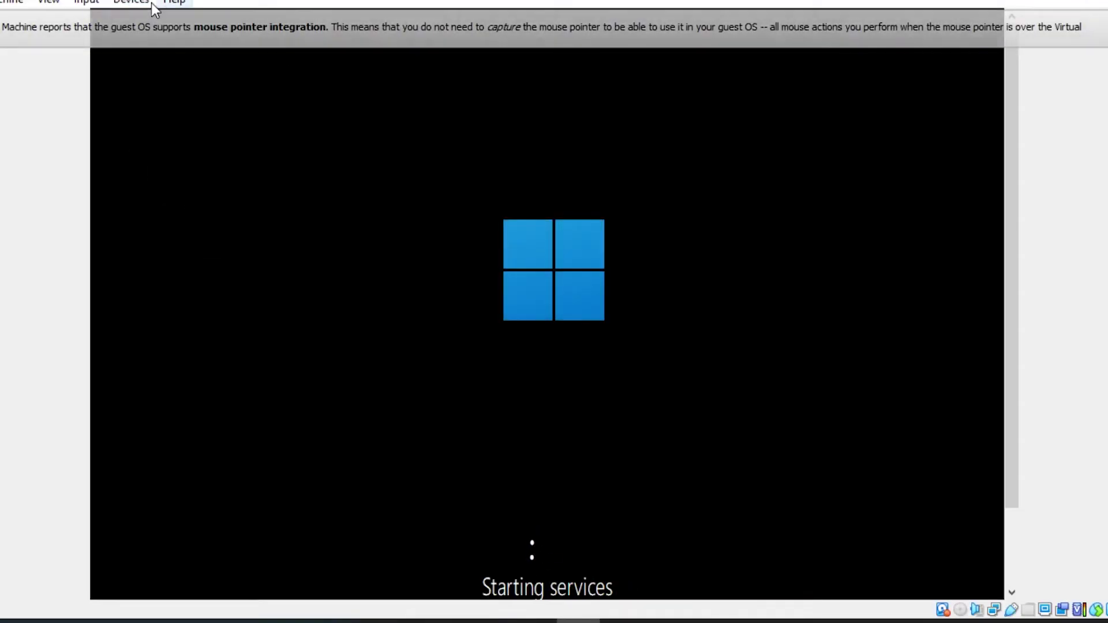
left_click(139, 3)
mouse_move(224, 22)
left_click(412, 70)
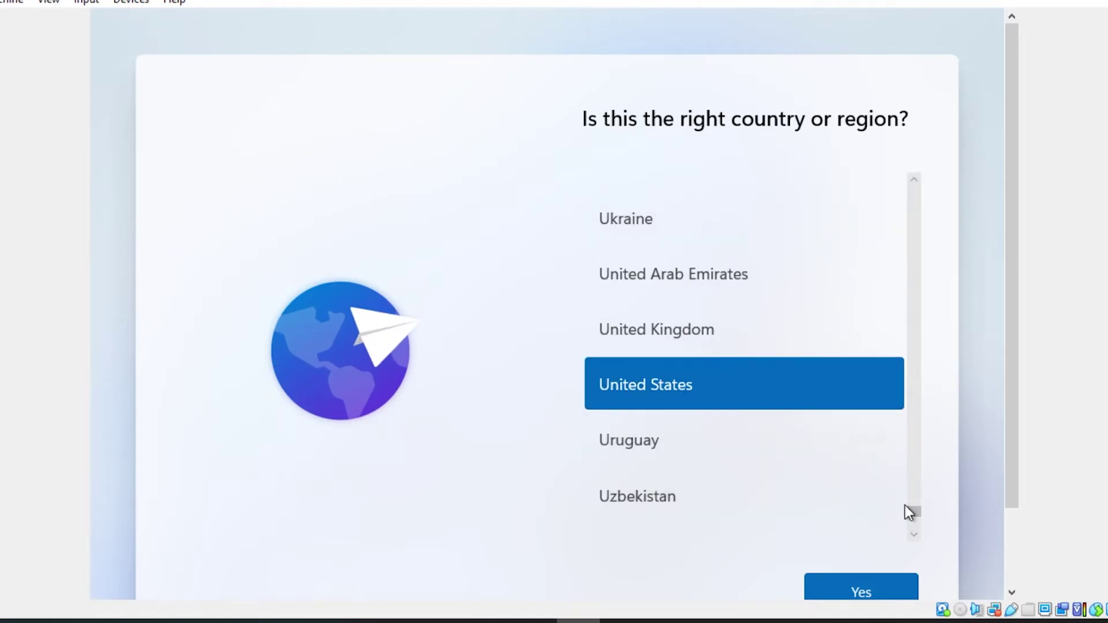
Step: Confirm United States as the region and US as the keyboard layout, skipping a second keyboard layout
left_click(859, 584)
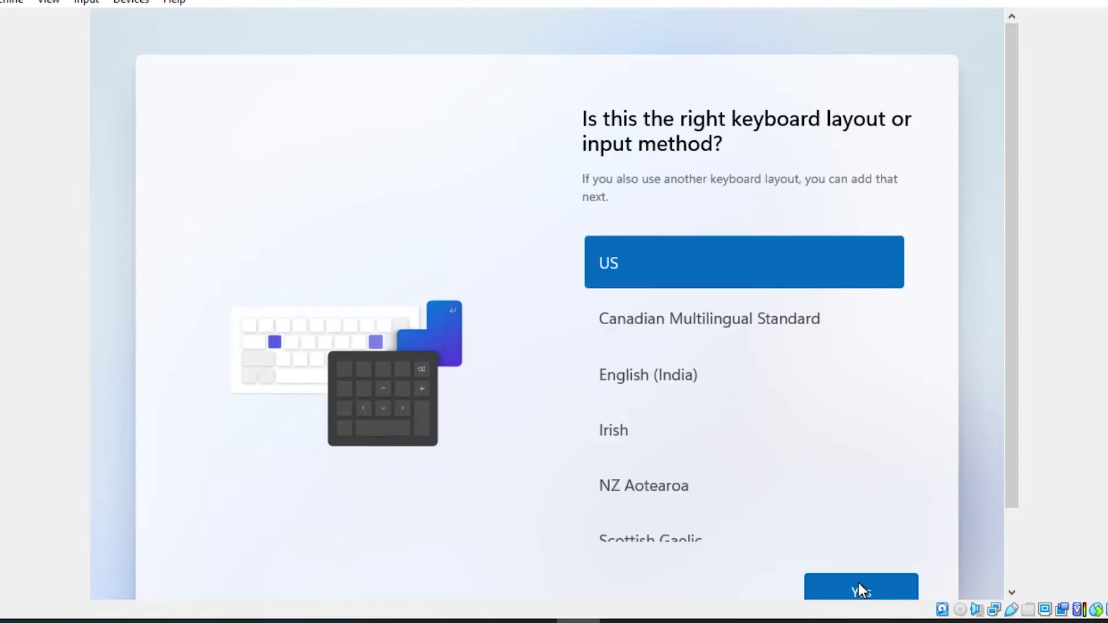
left_click(858, 583)
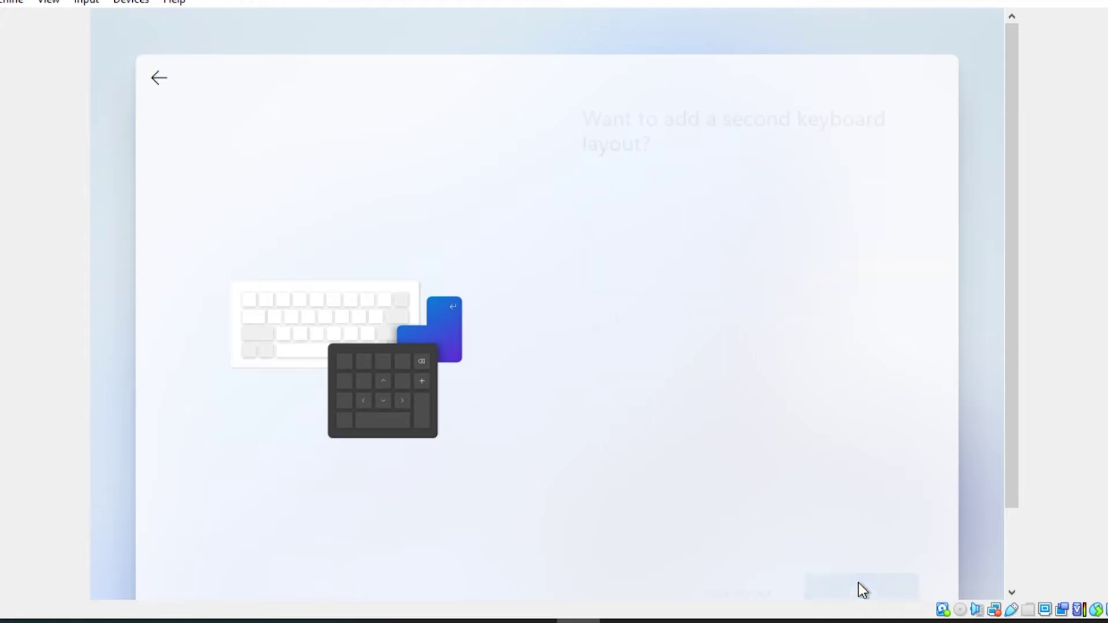
left_click(858, 583)
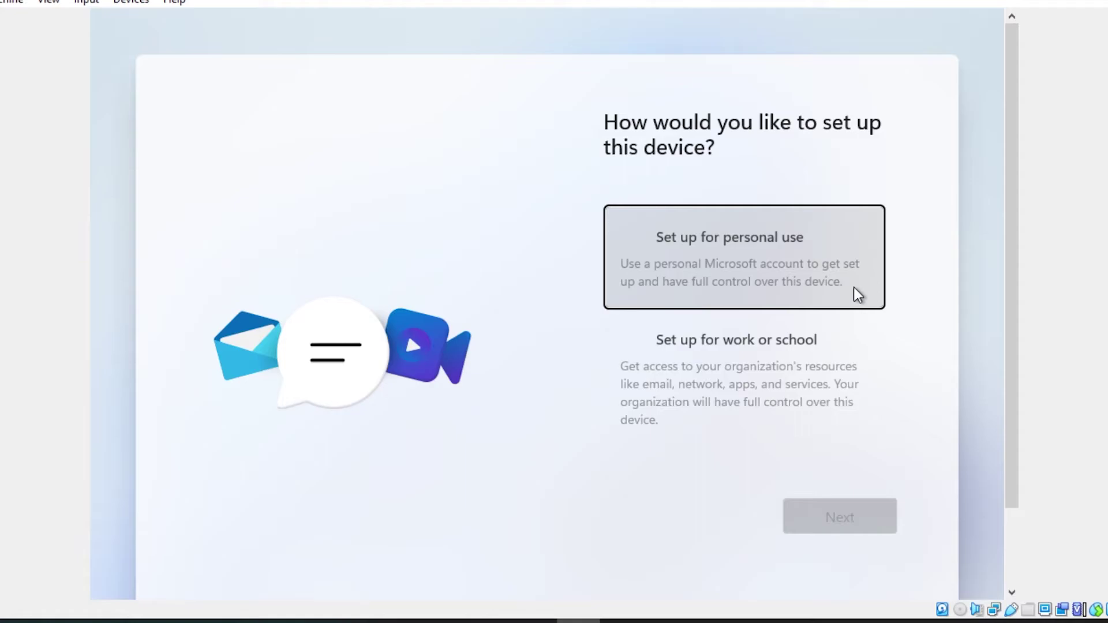
Step: Set up the device for personal use with an offline account and the limited experience
left_click(853, 287)
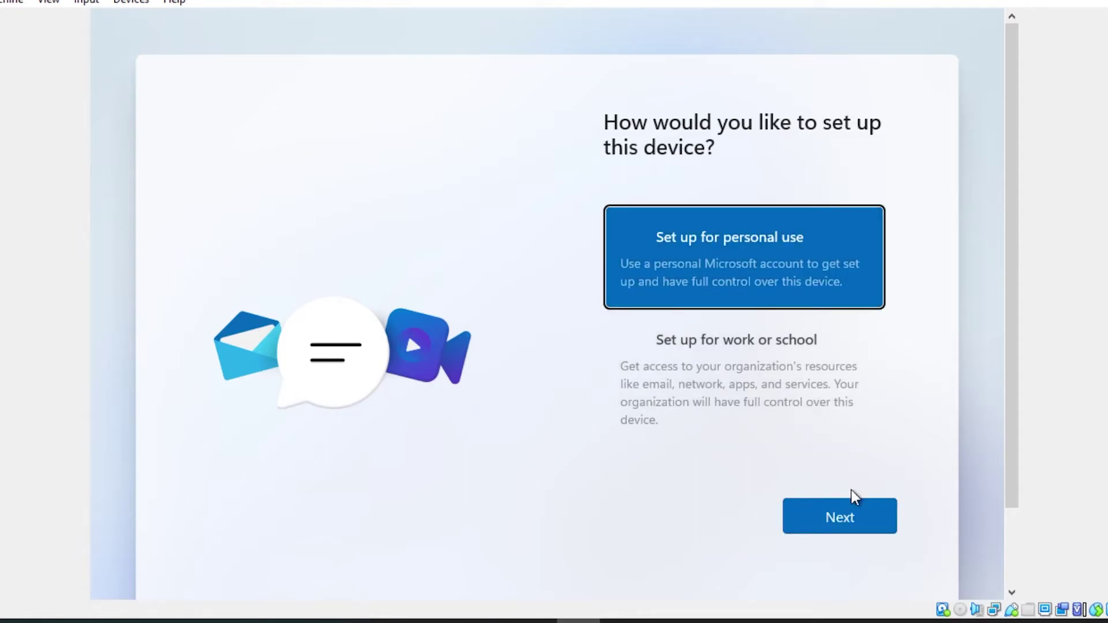
left_click(852, 507)
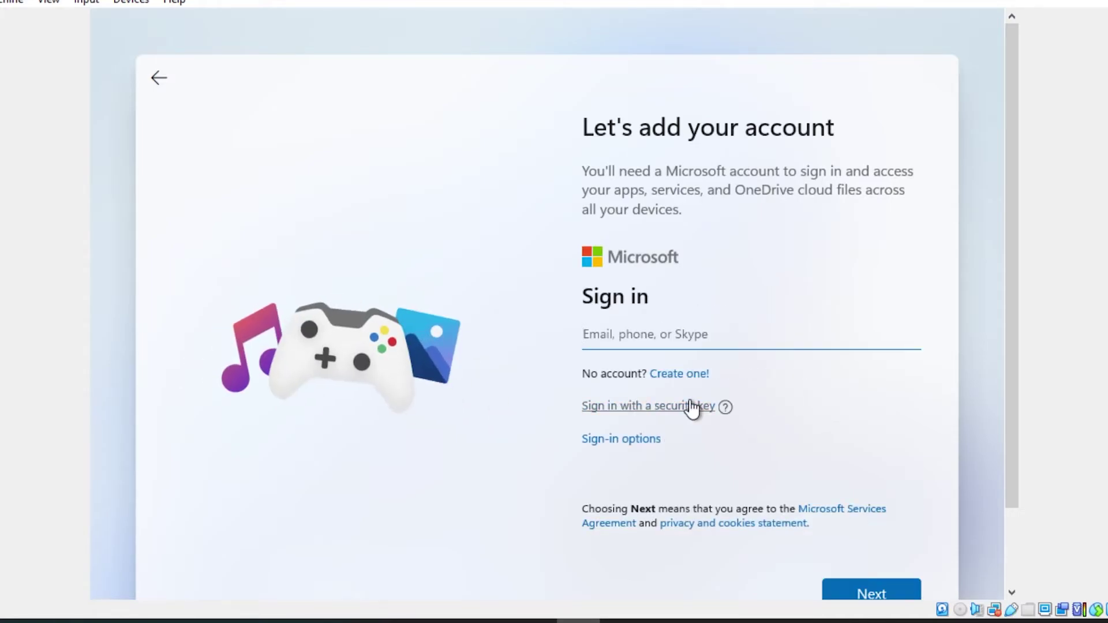
left_click(629, 443)
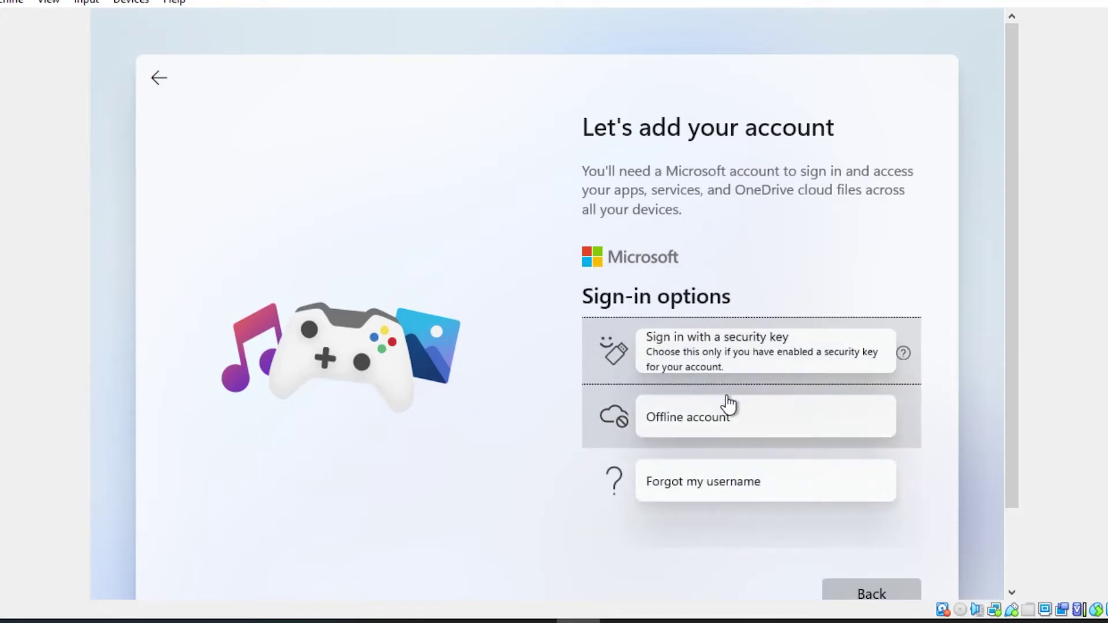
left_click(729, 409)
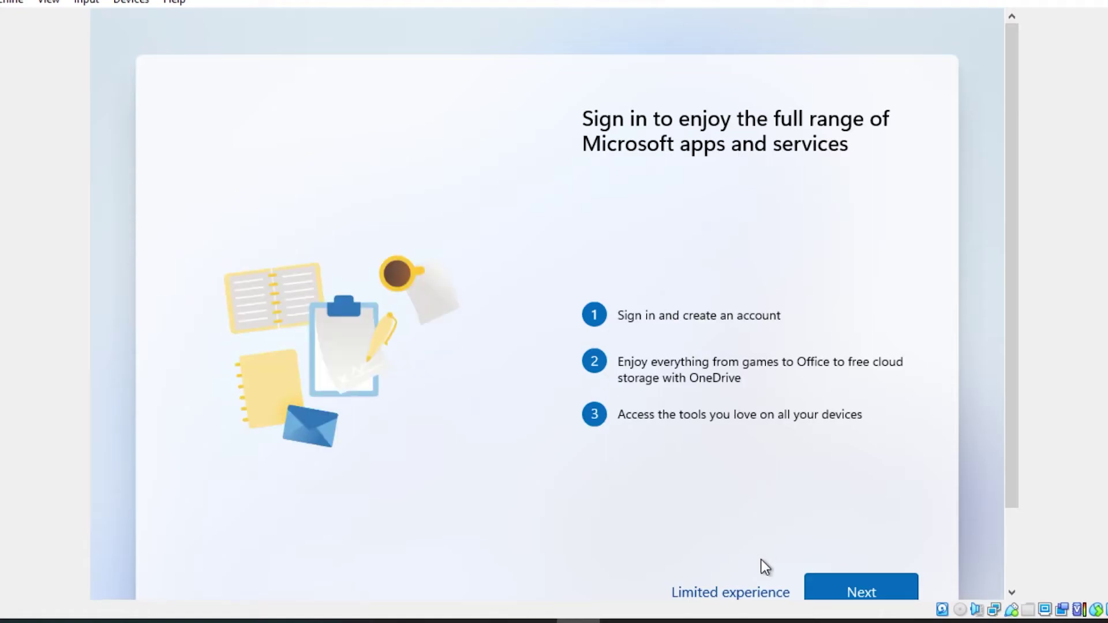
left_click(739, 593)
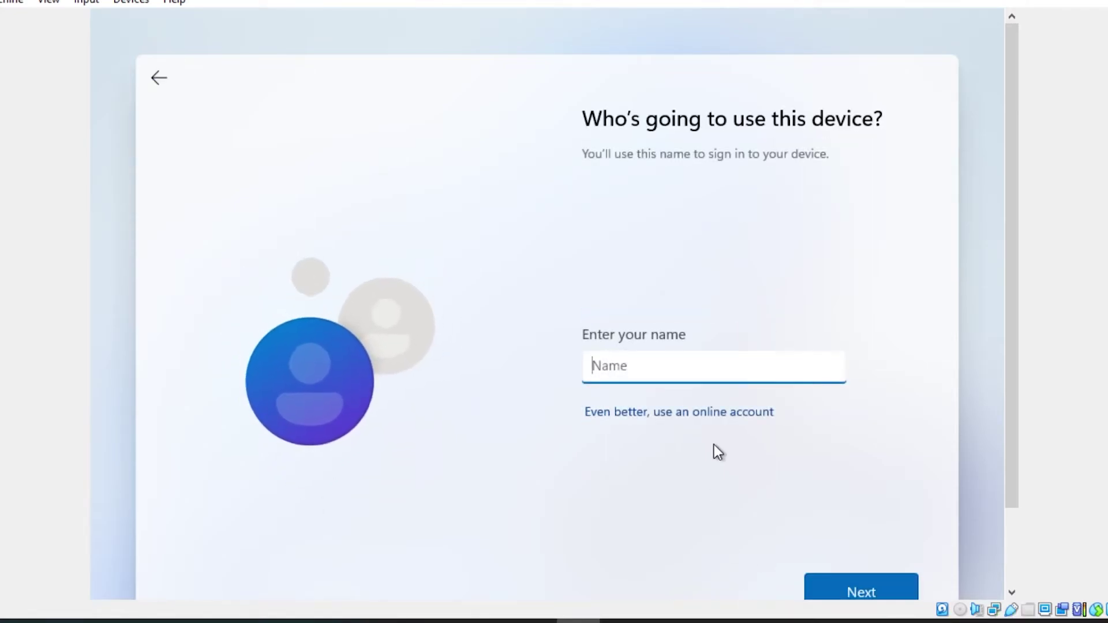
Step: Name the local account PC Resolve Channel and continue with a blank password
type("P")
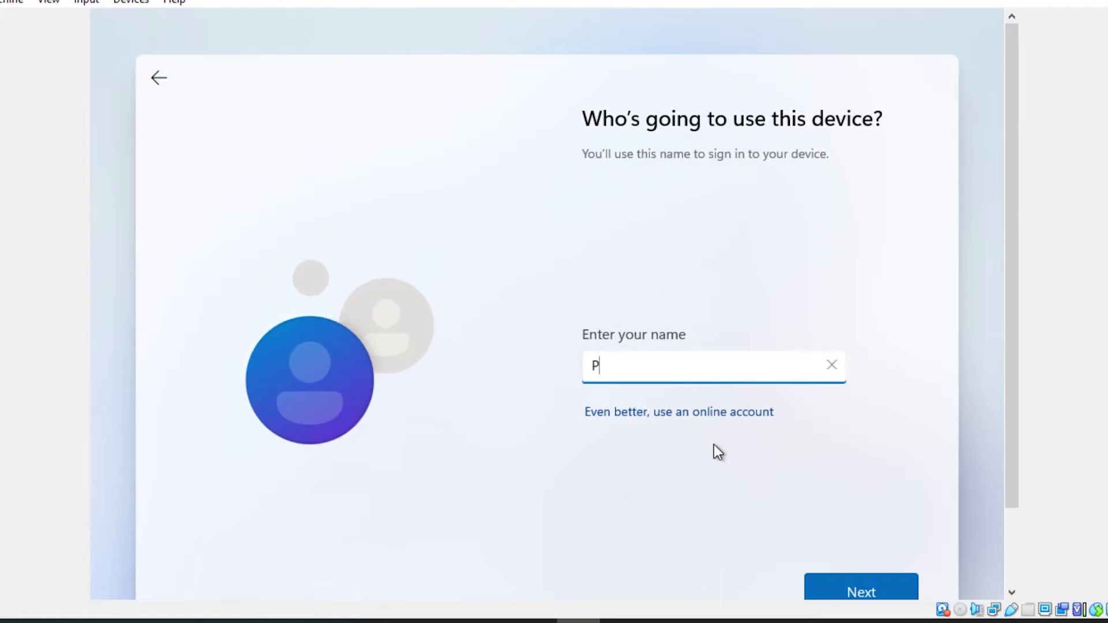
type("C Resolve Channel")
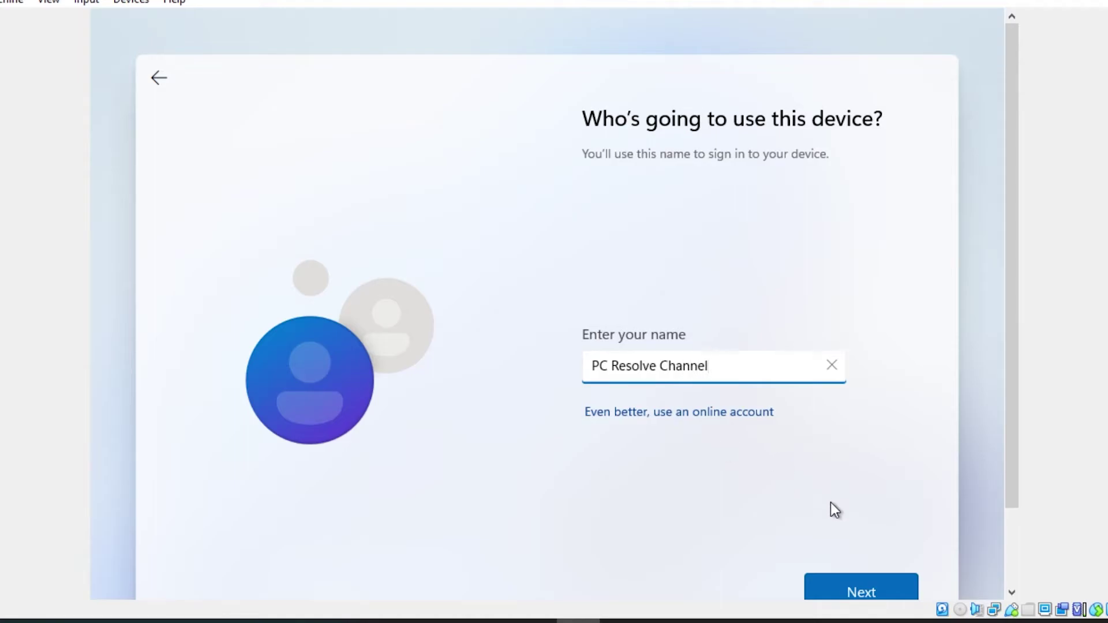
left_click(846, 592)
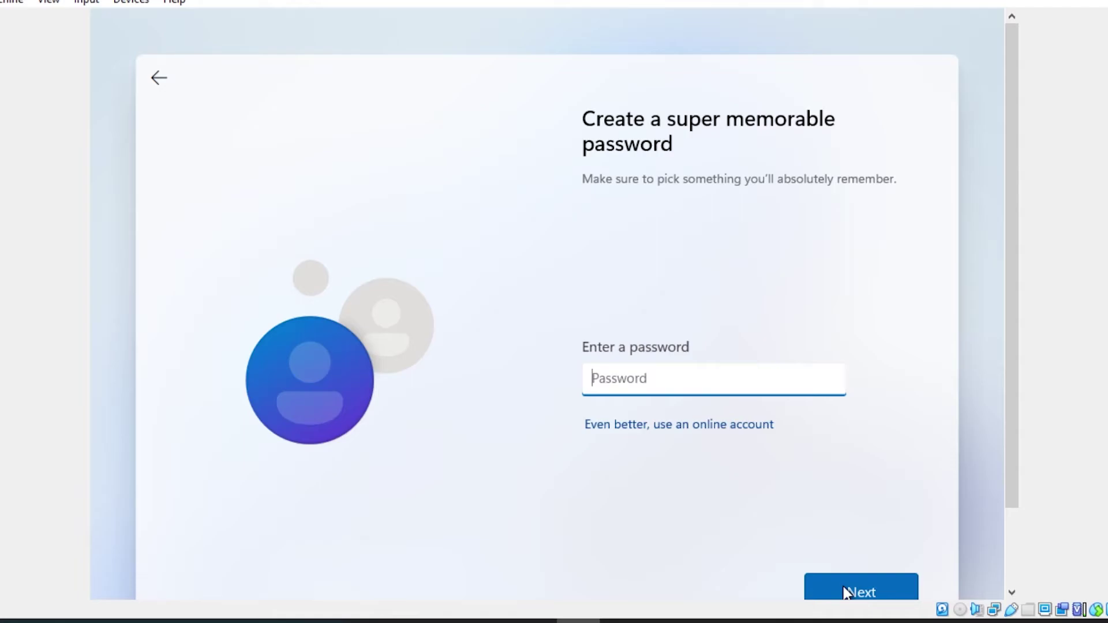
left_click(847, 592)
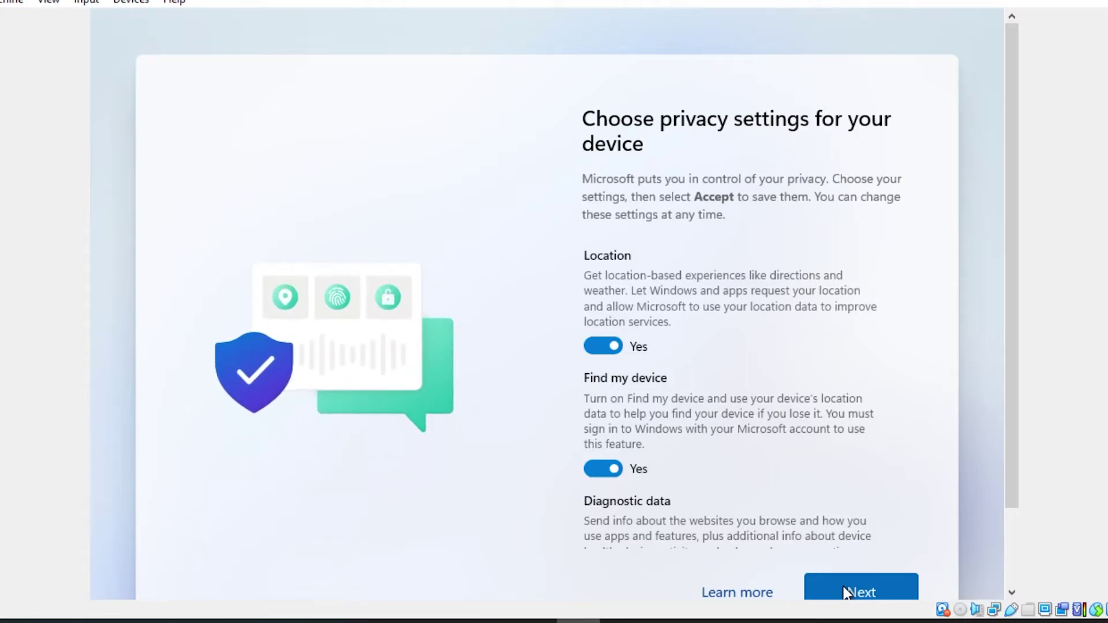
Step: Turn off location, Find my device, inking and typing, tailored experiences and advertising ID, limit diagnostic data to Required only, and accept the privacy settings
left_click(612, 353)
scroll(615, 364, "down", 2)
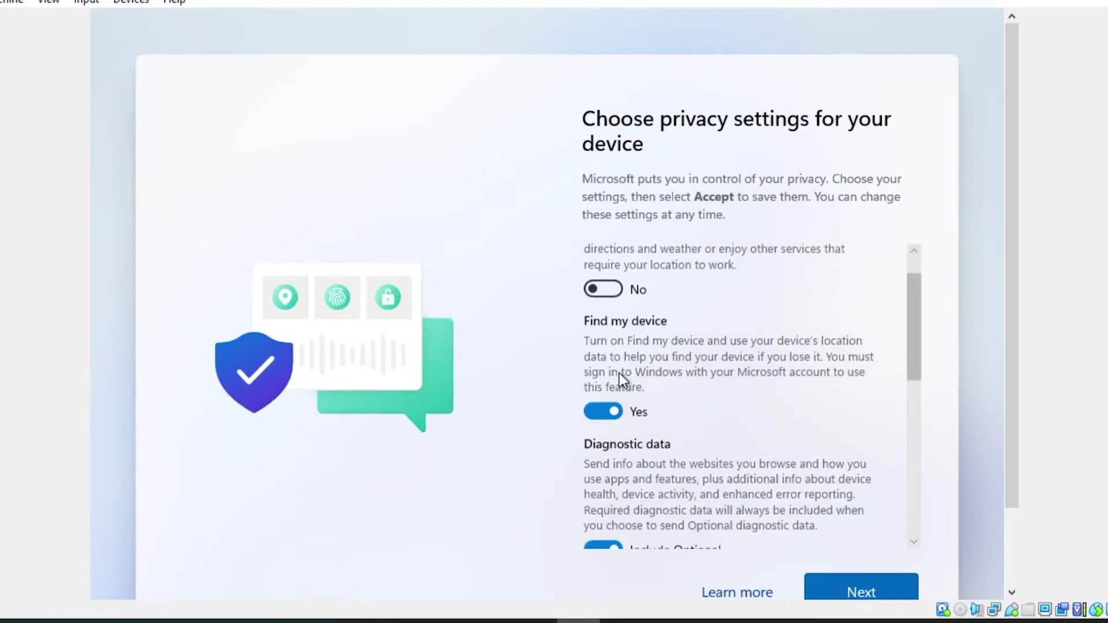
scroll(618, 406, "down", 1)
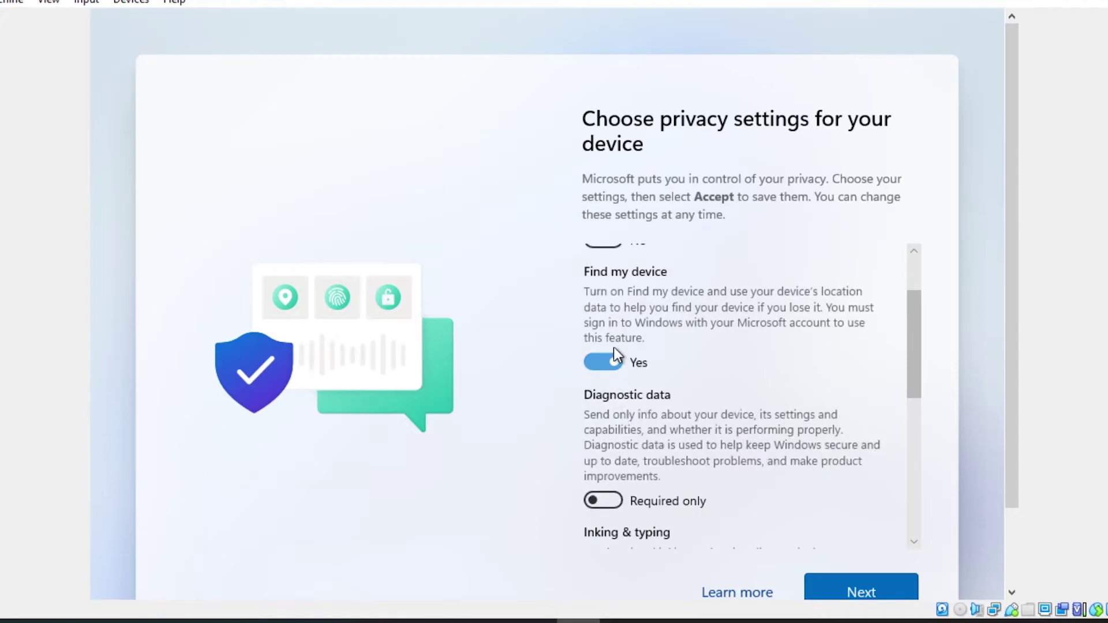
left_click(607, 371)
scroll(607, 376, "down", 4)
left_click(611, 393)
left_click(600, 517)
scroll(600, 516, "down", 3)
left_click(598, 450)
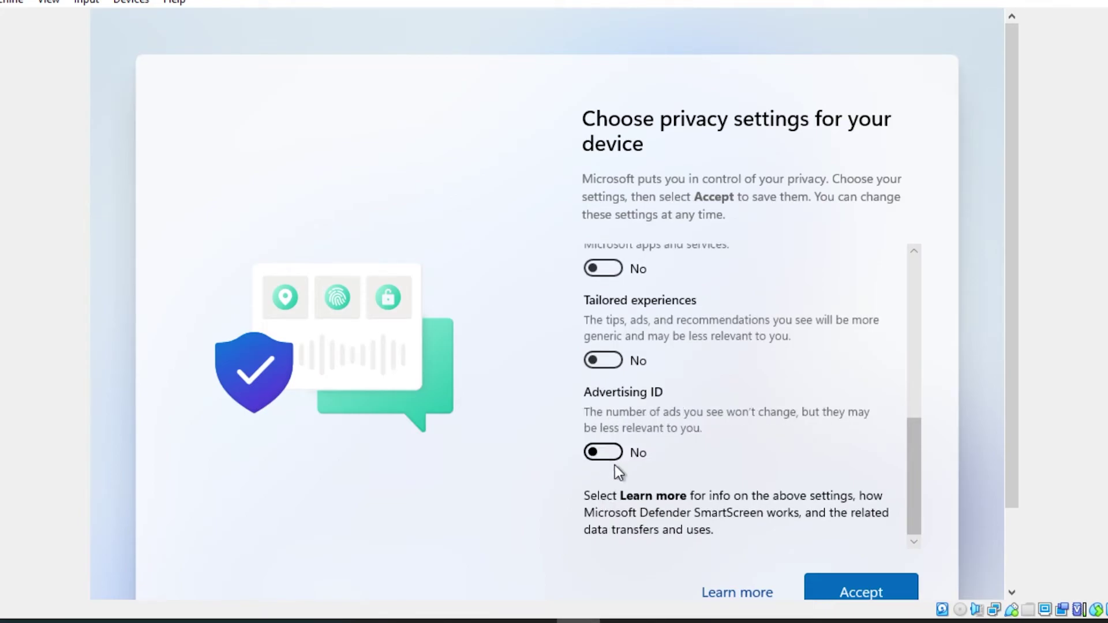
left_click(850, 593)
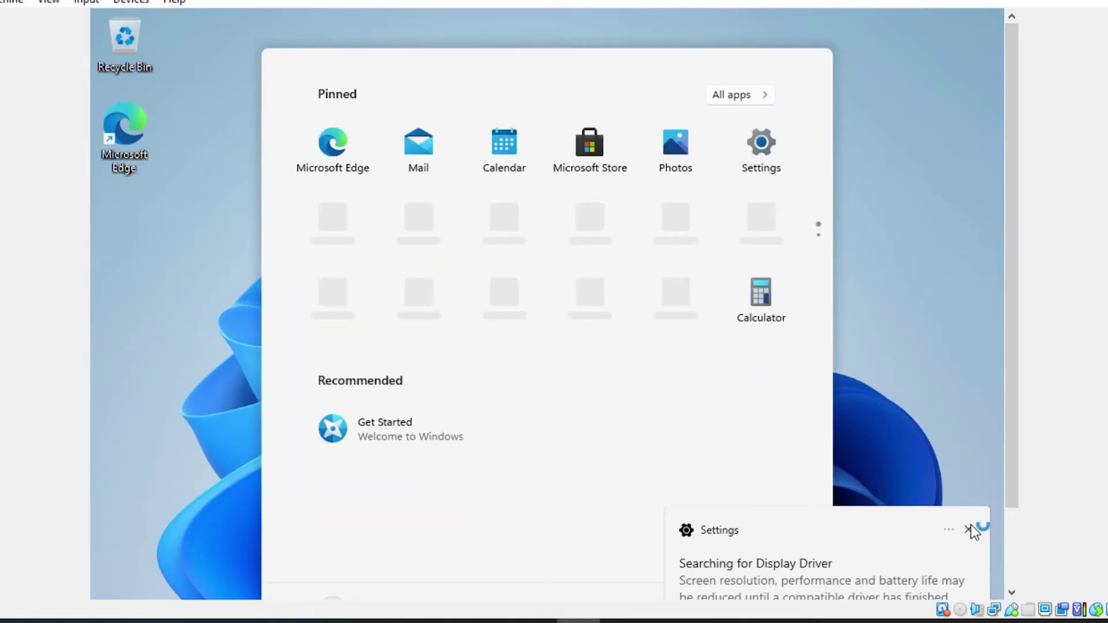
Step: Dismiss the display driver notification and Start menu, then change the Windows 11 display resolution to 800 × 600 and keep the changes
left_click(969, 529)
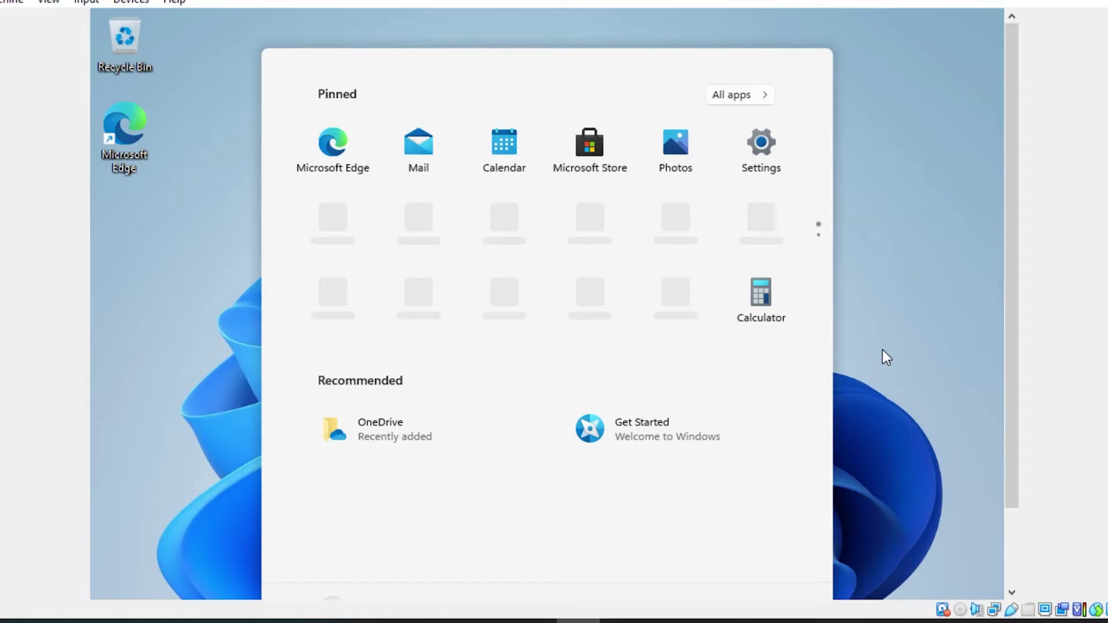
left_click(715, 267)
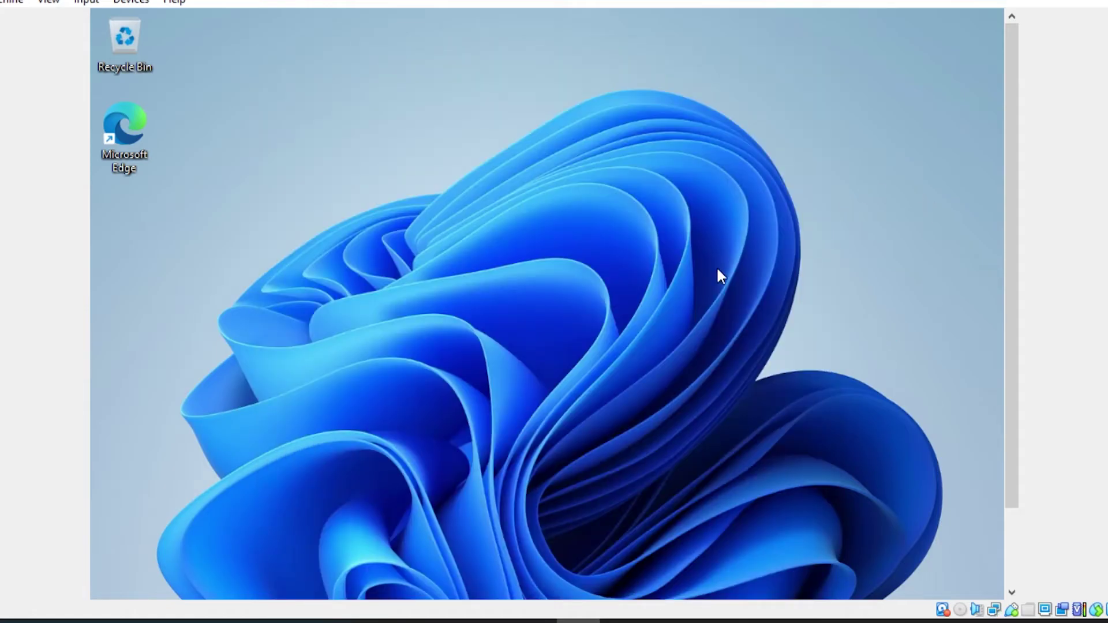
right_click(717, 269)
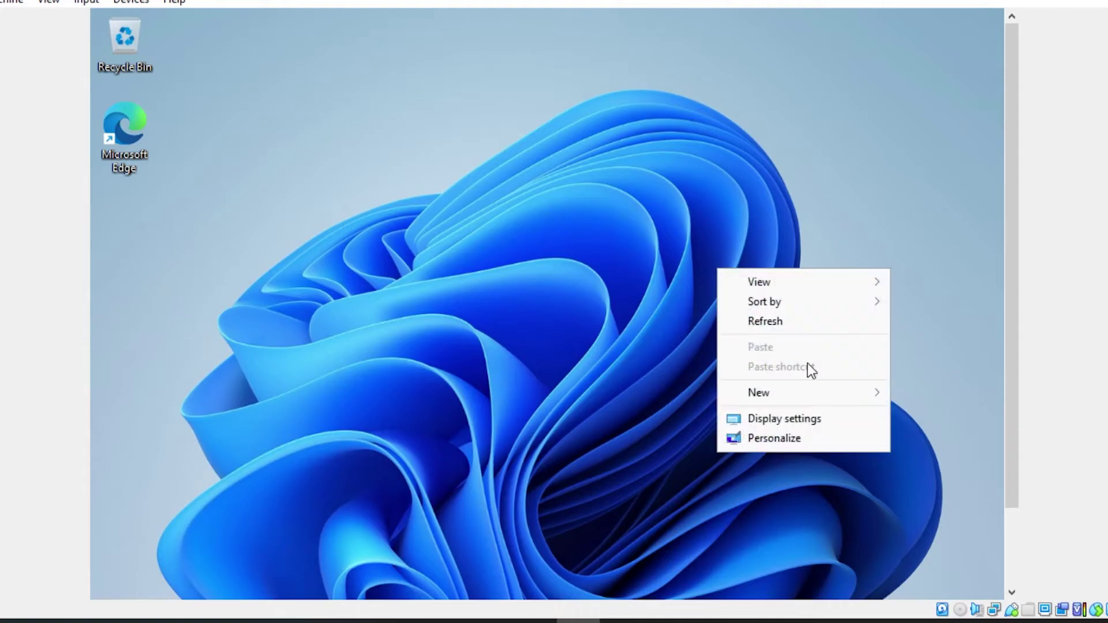
left_click(800, 415)
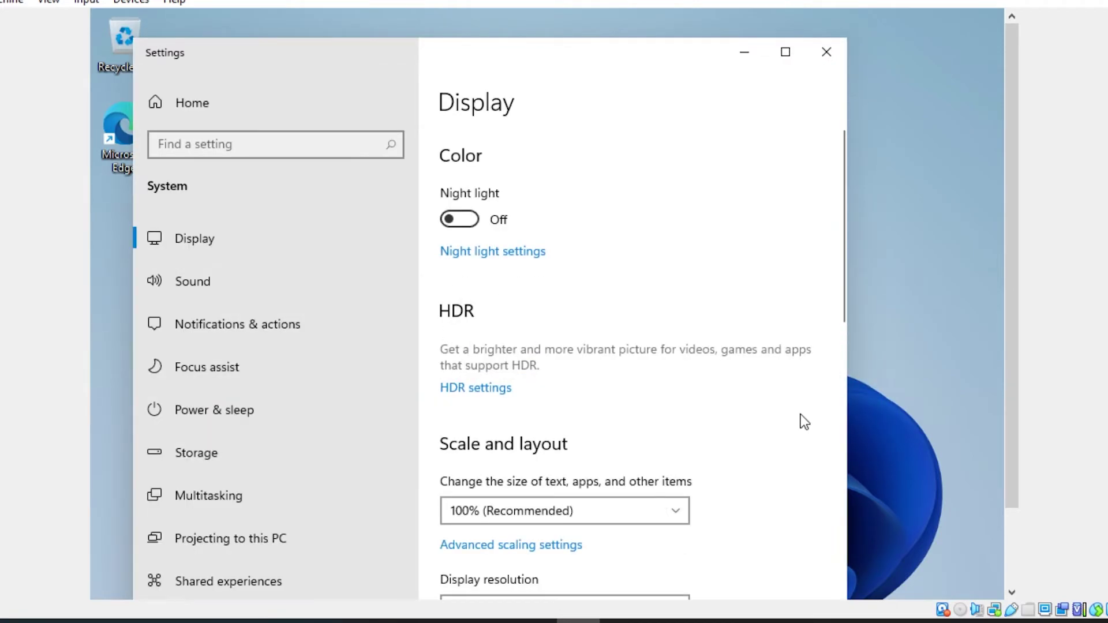
scroll(654, 440, "down", 2)
scroll(653, 439, "down", 2)
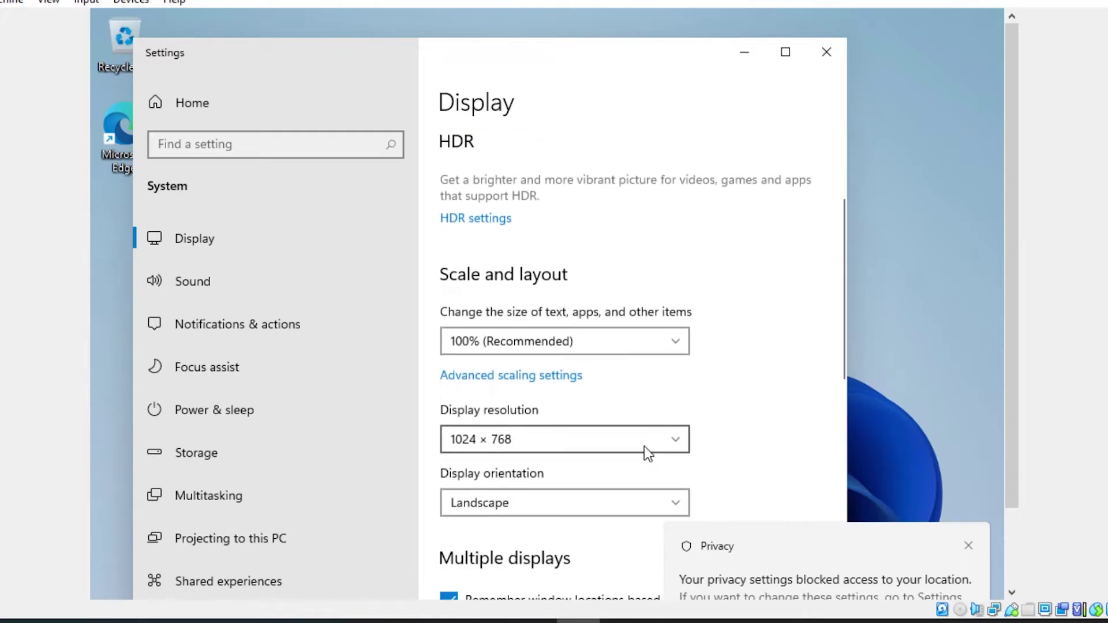
left_click(642, 446)
left_click(586, 466)
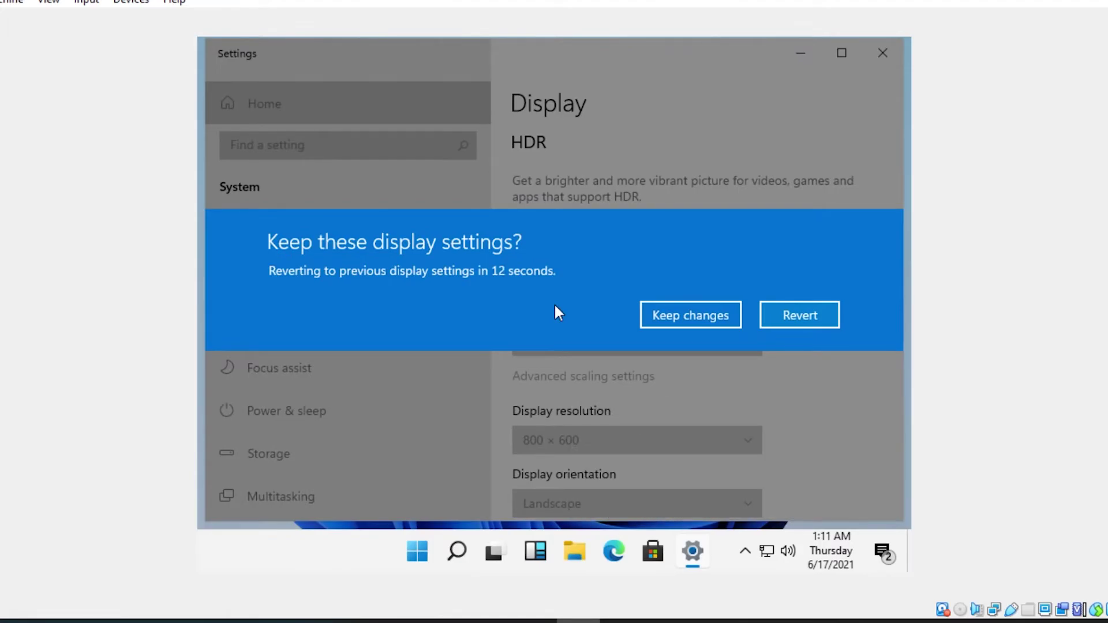
left_click(670, 321)
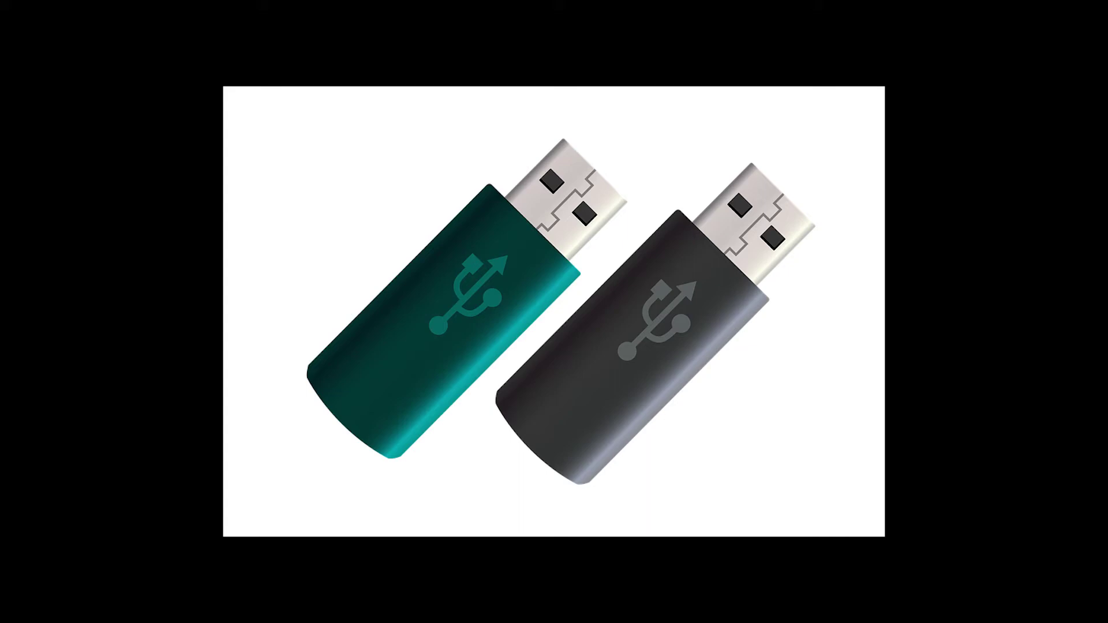
Step: Search the web for balena etcher and open the balenaEtcher page on balena.io
type("bale")
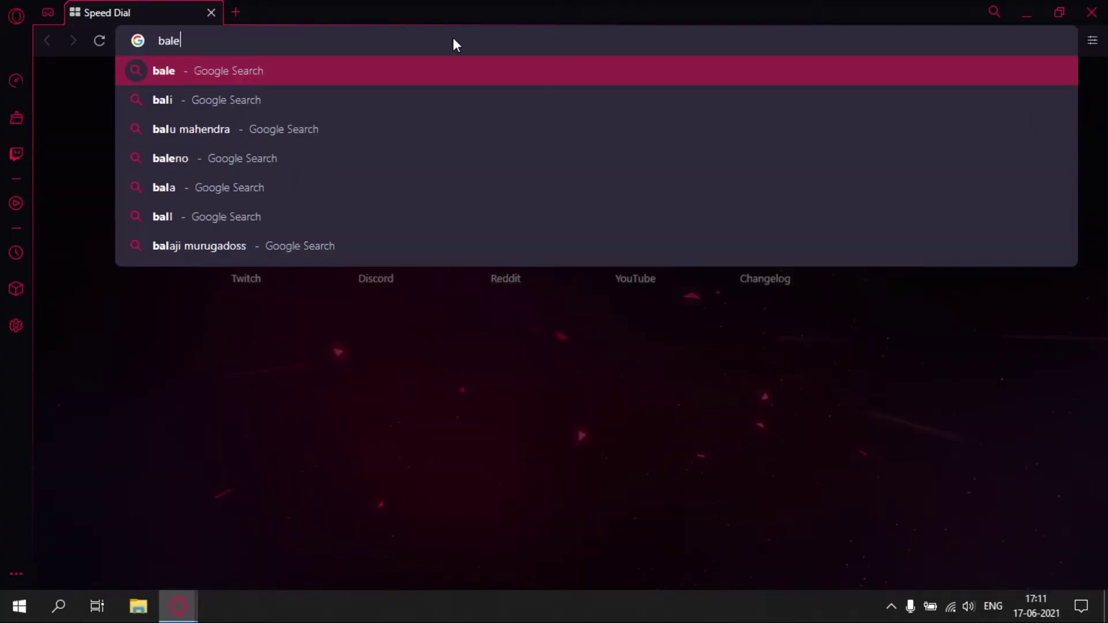
type("na e")
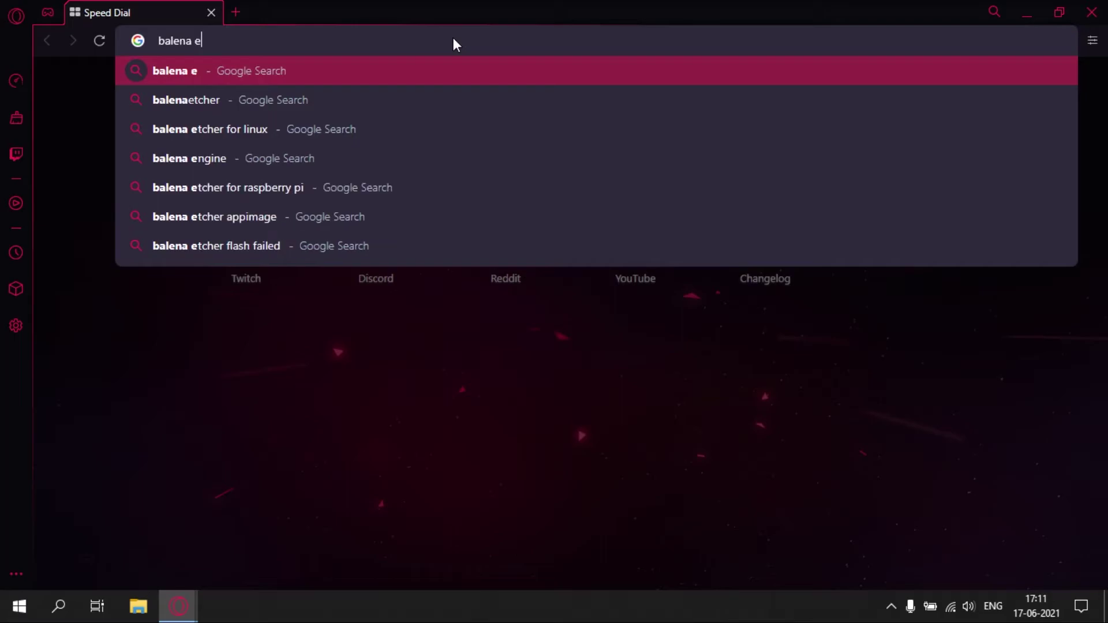
type("tcher")
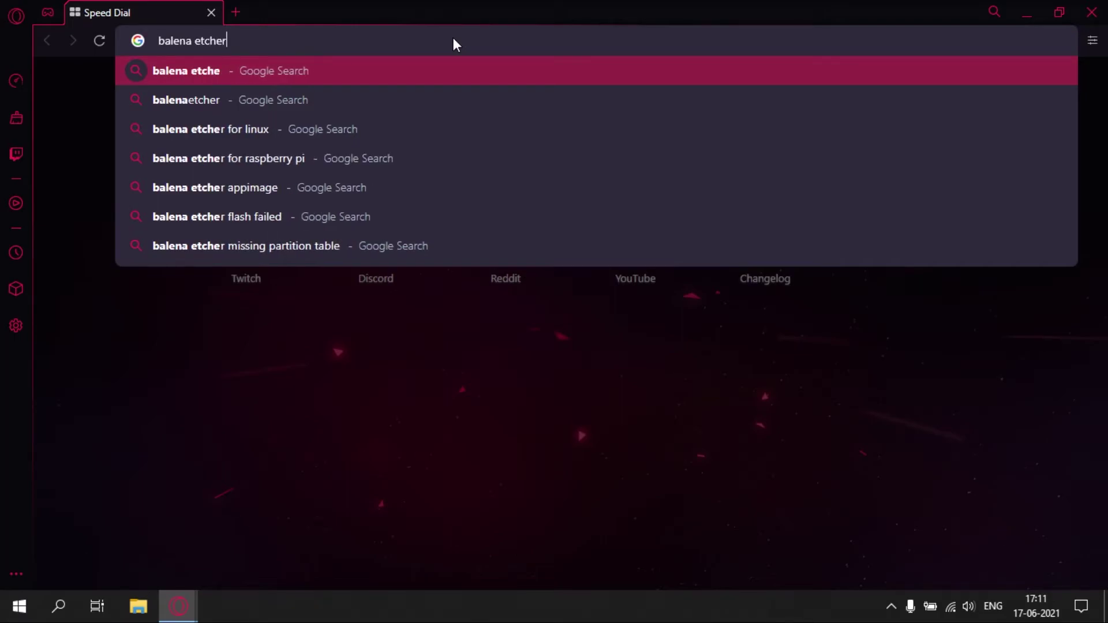
key("Return")
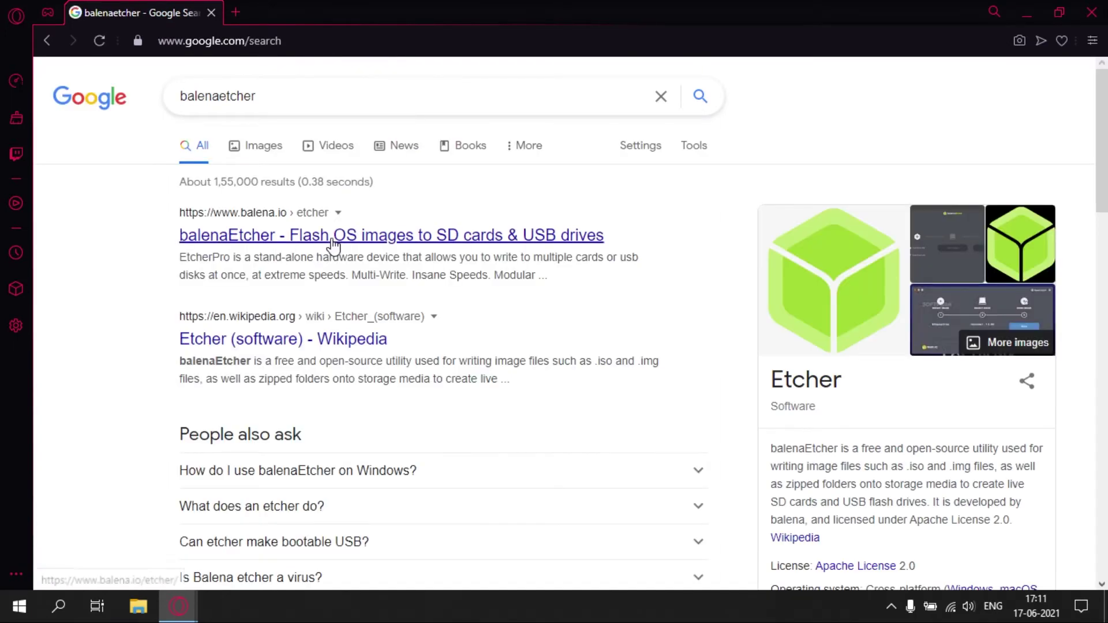
left_click(404, 243)
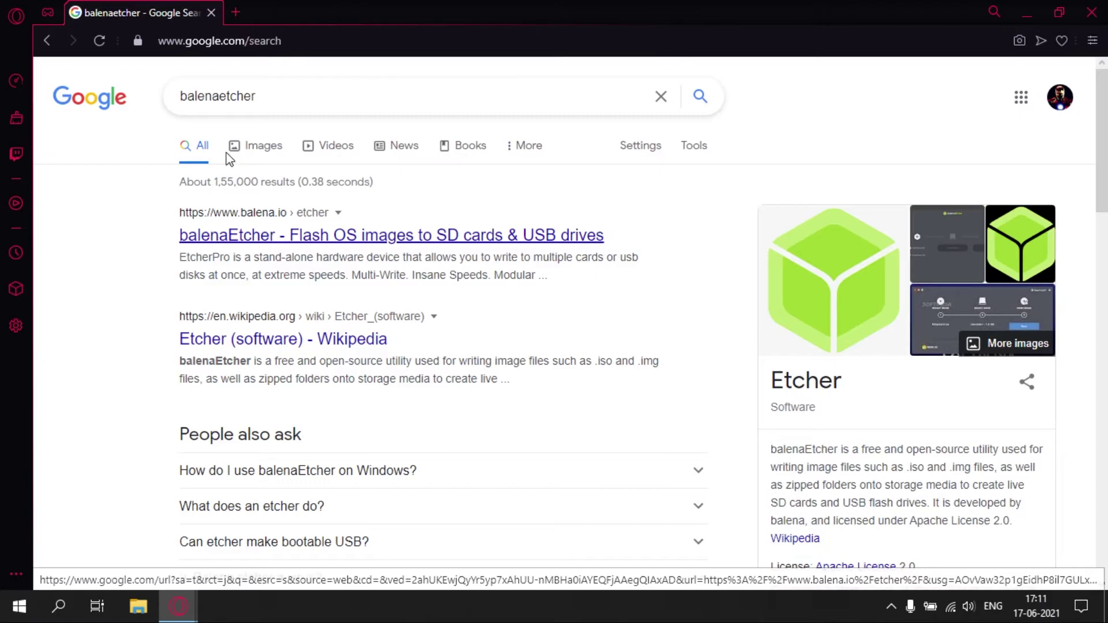
left_click(378, 238)
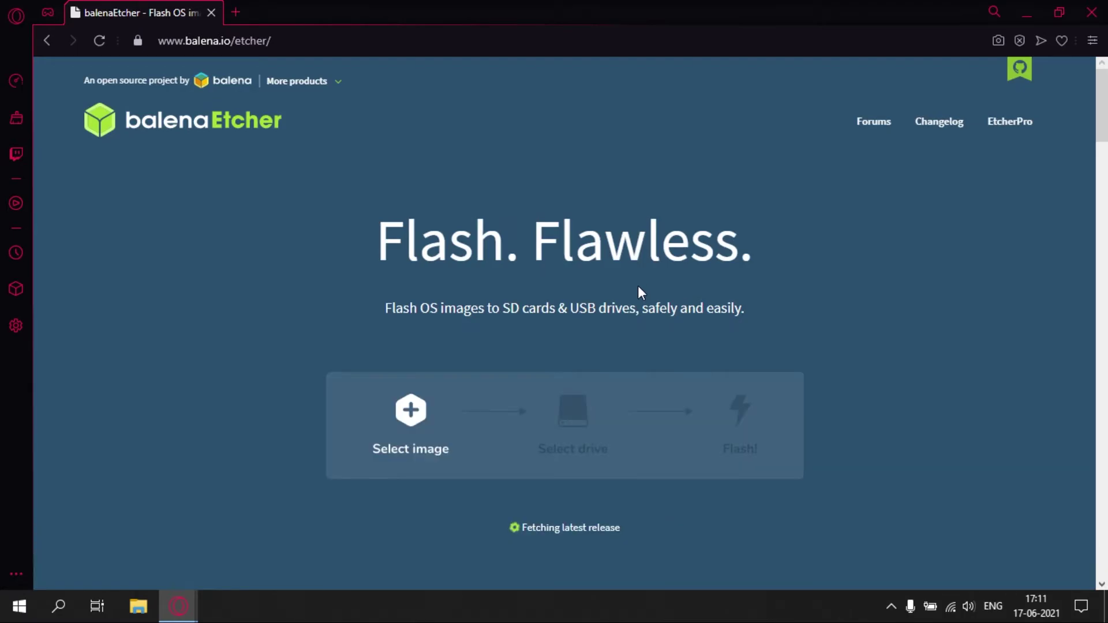
Step: Download the Windows (x86|x64) version of balenaEtcher, saving the installer as balenaEtcher-Setup-1.5.120.exe
scroll(586, 383, "down", 1)
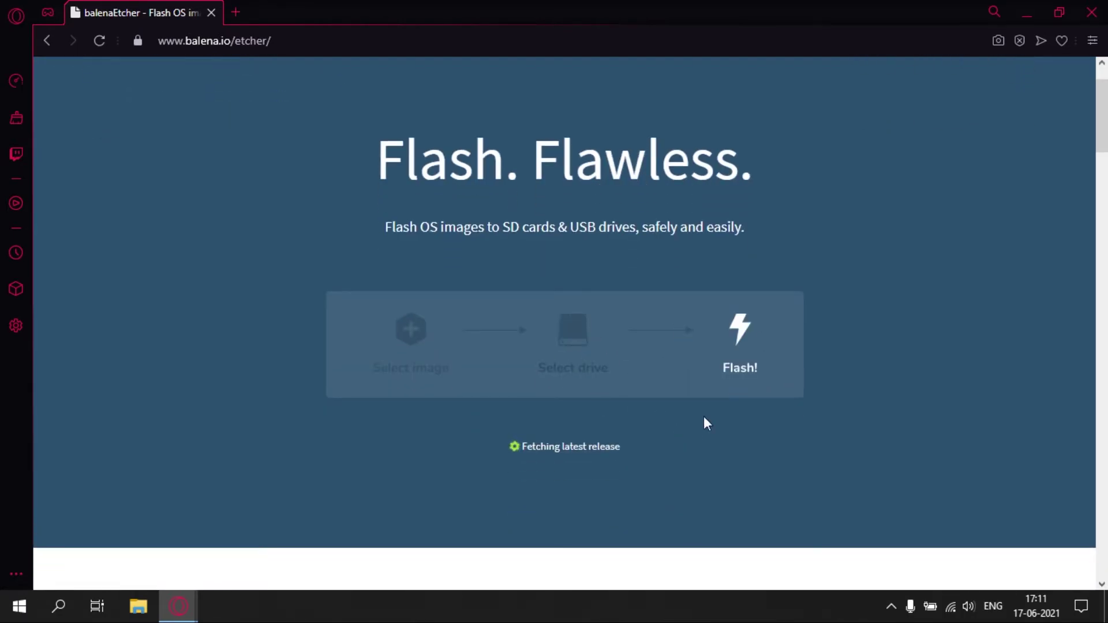
scroll(844, 361, "up", 1)
scroll(843, 361, "down", 3)
scroll(846, 363, "down", 3)
scroll(730, 394, "up", 6)
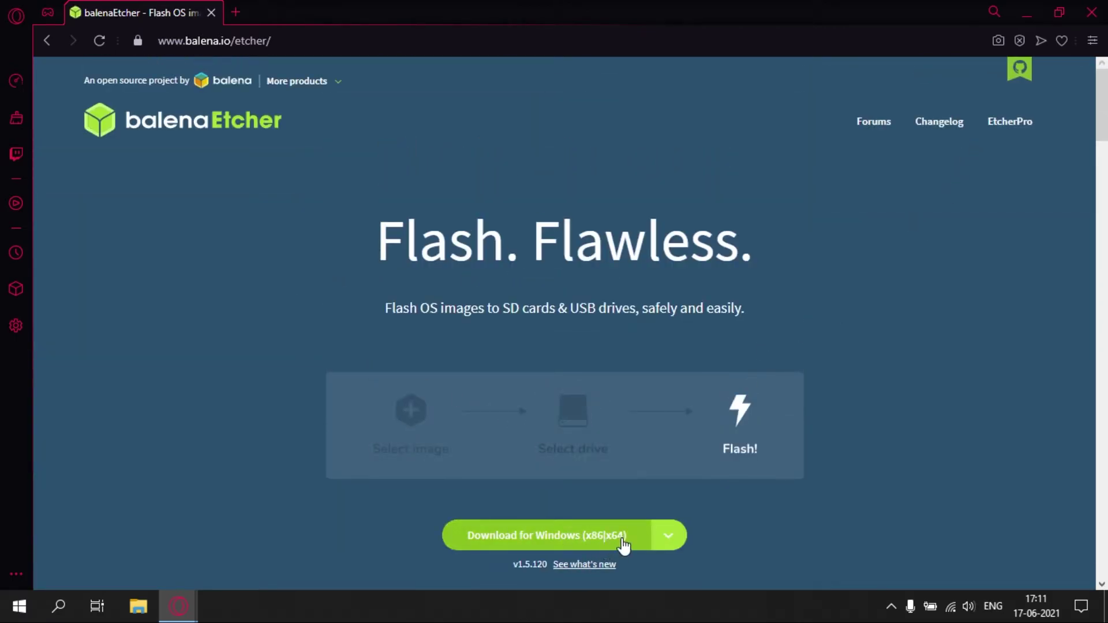
left_click(619, 535)
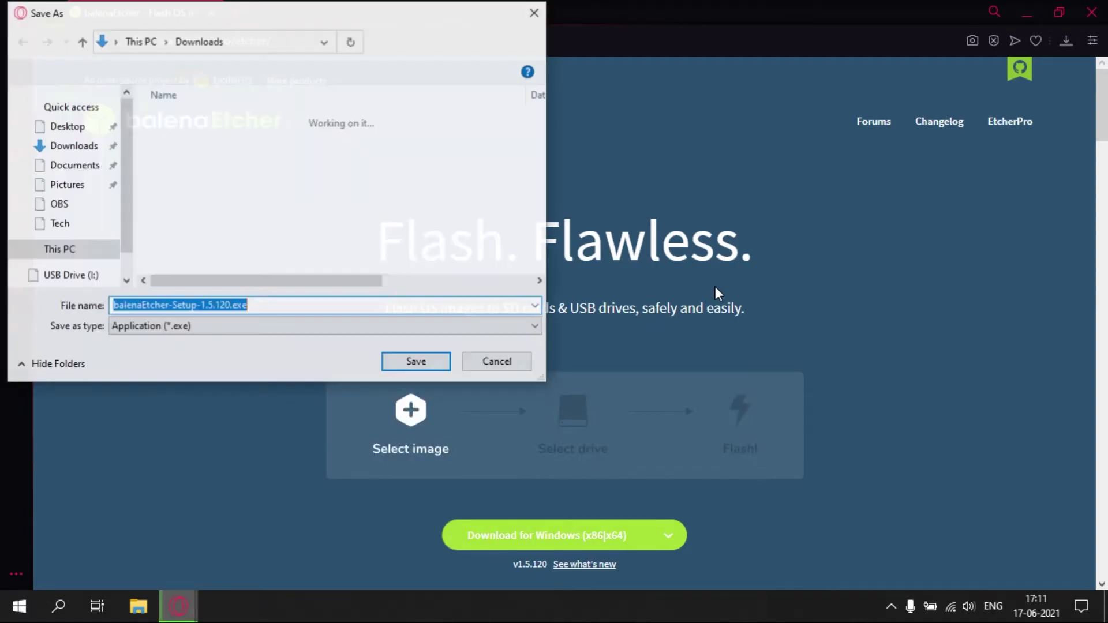
left_click(412, 362)
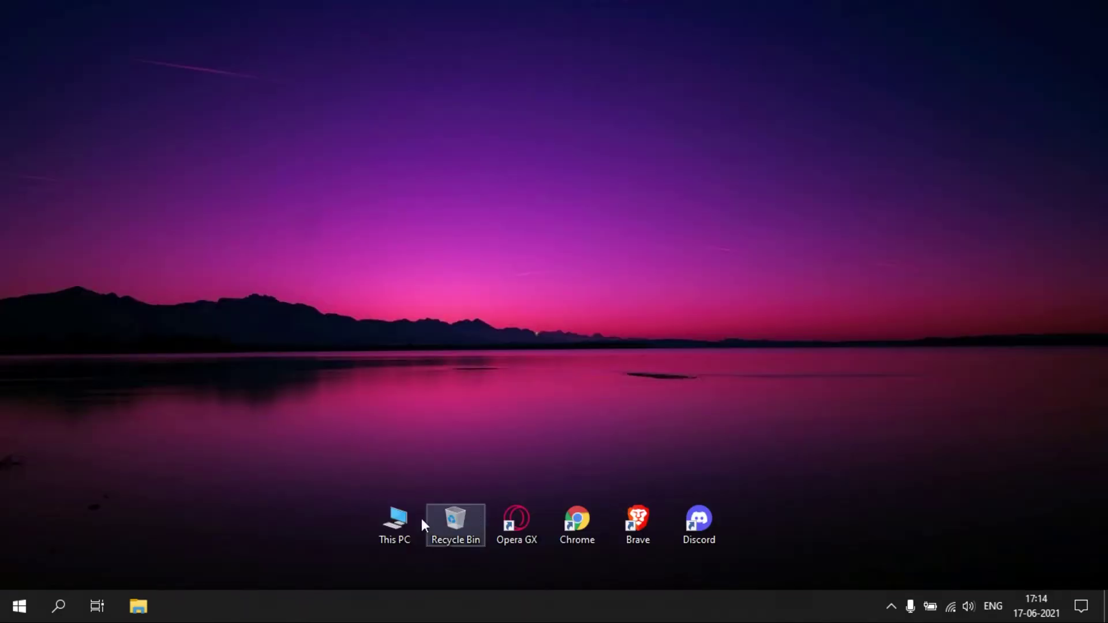
Step: Run balenaEtcher-Setup-1.5.120.exe from Local Disk (D:), close the folder window and accept the license agreement to install it
double_click(404, 517)
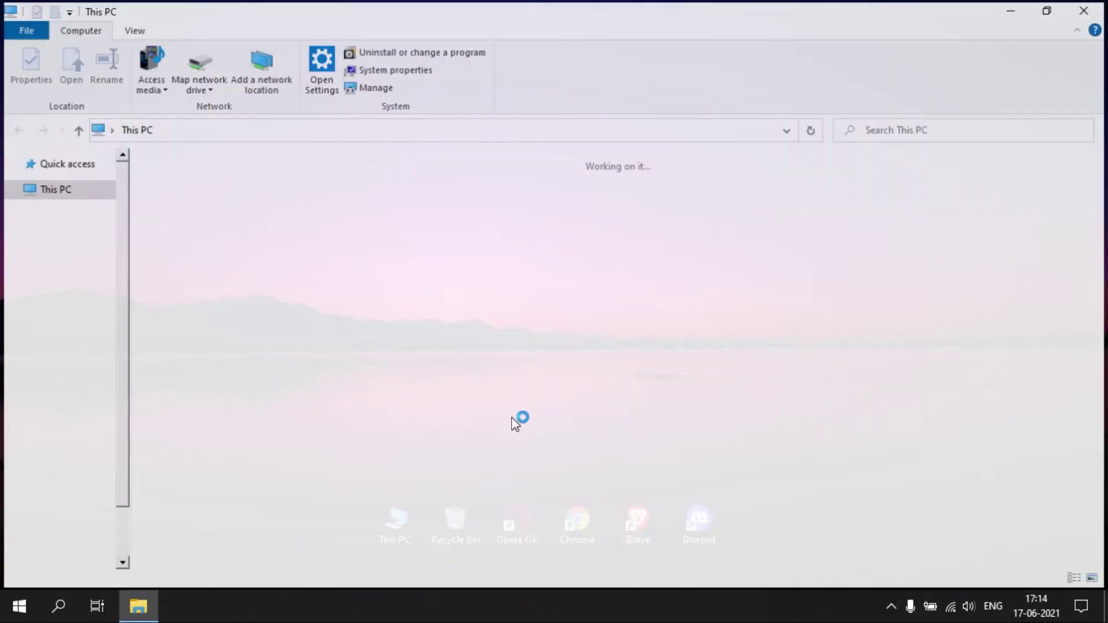
left_click(466, 318)
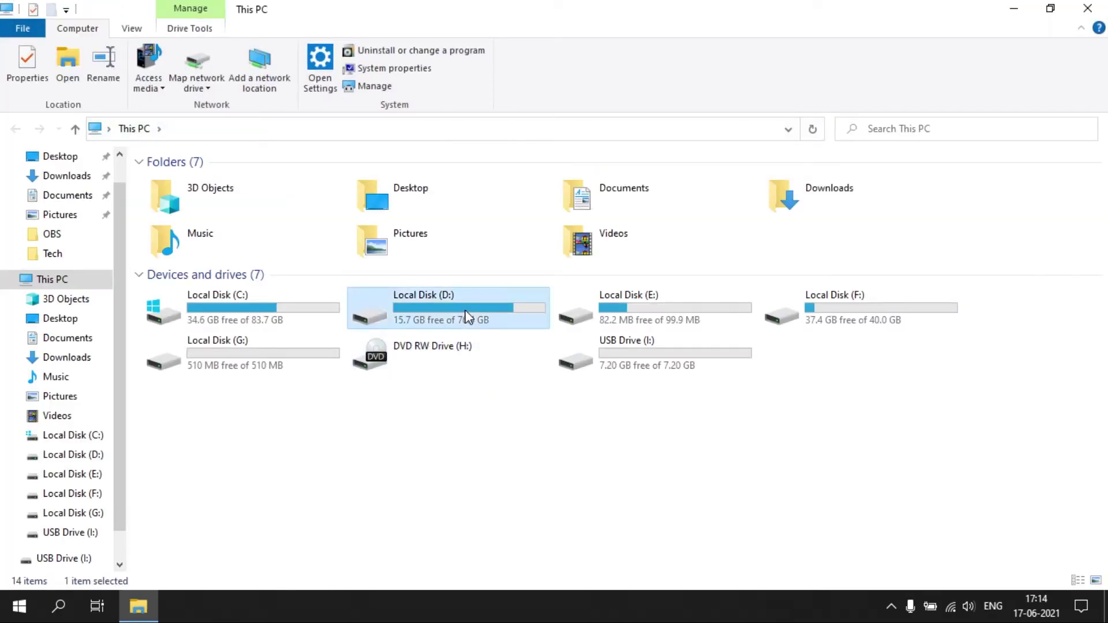
double_click(466, 317)
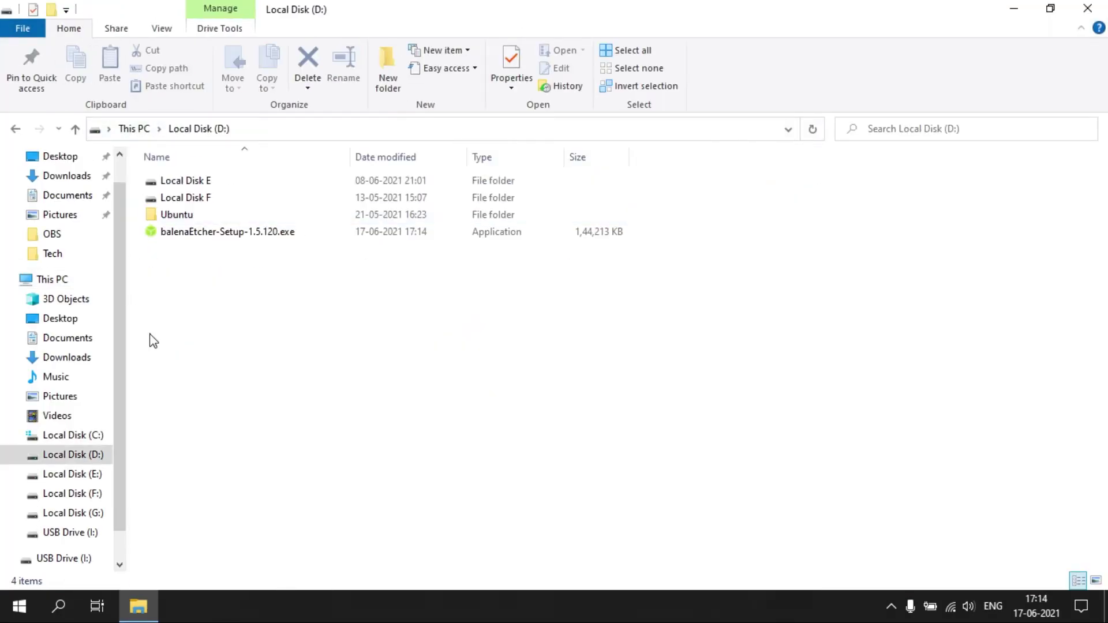
double_click(230, 237)
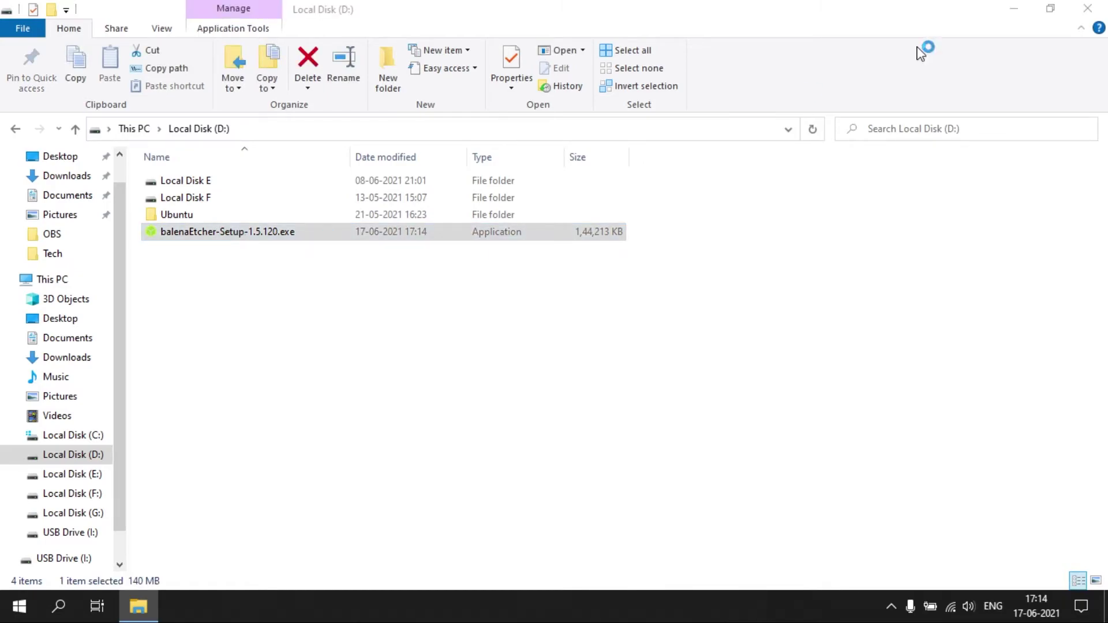
left_click(1087, 13)
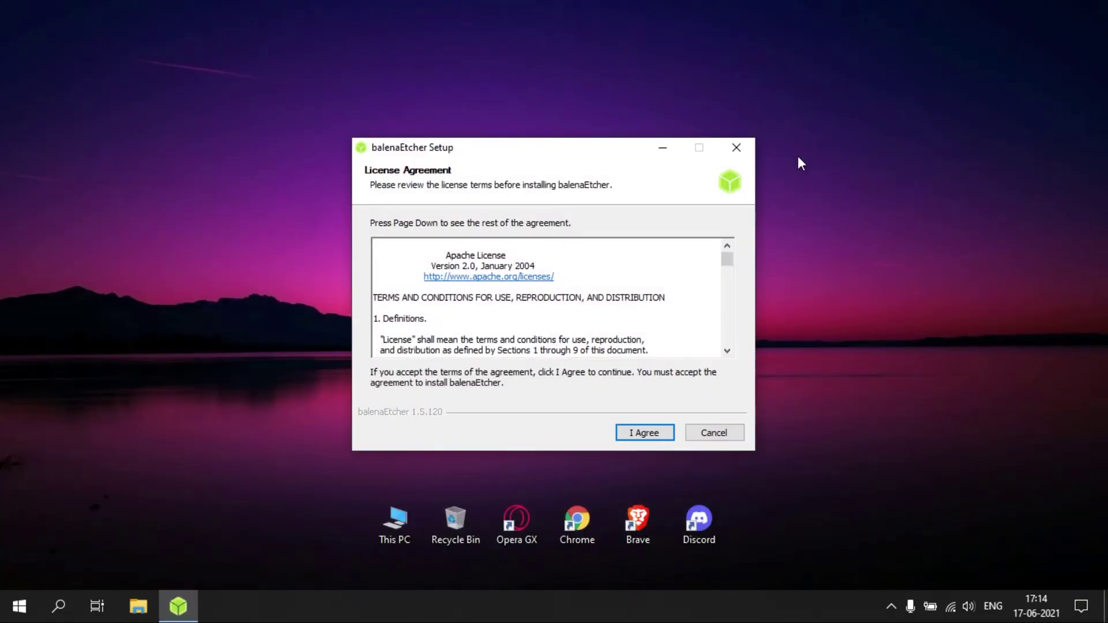
key("Return")
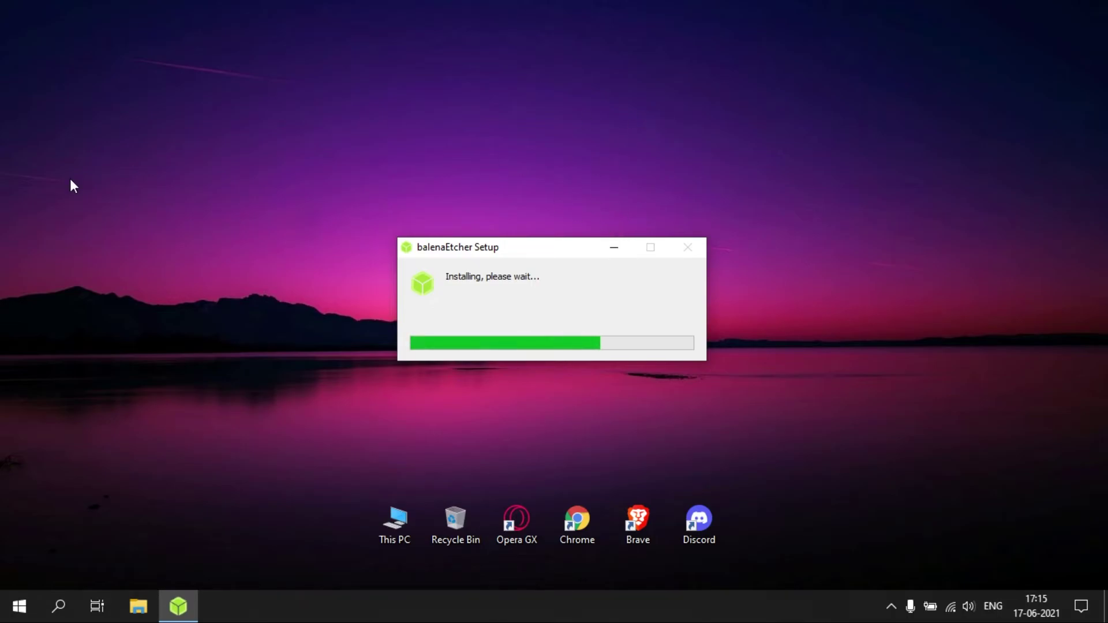
Step: Move the balenaEtcher desktop shortcut slightly away from the corner of the desktop
left_click_drag(26, 27, 151, 99)
right_click(450, 166)
left_click(554, 215)
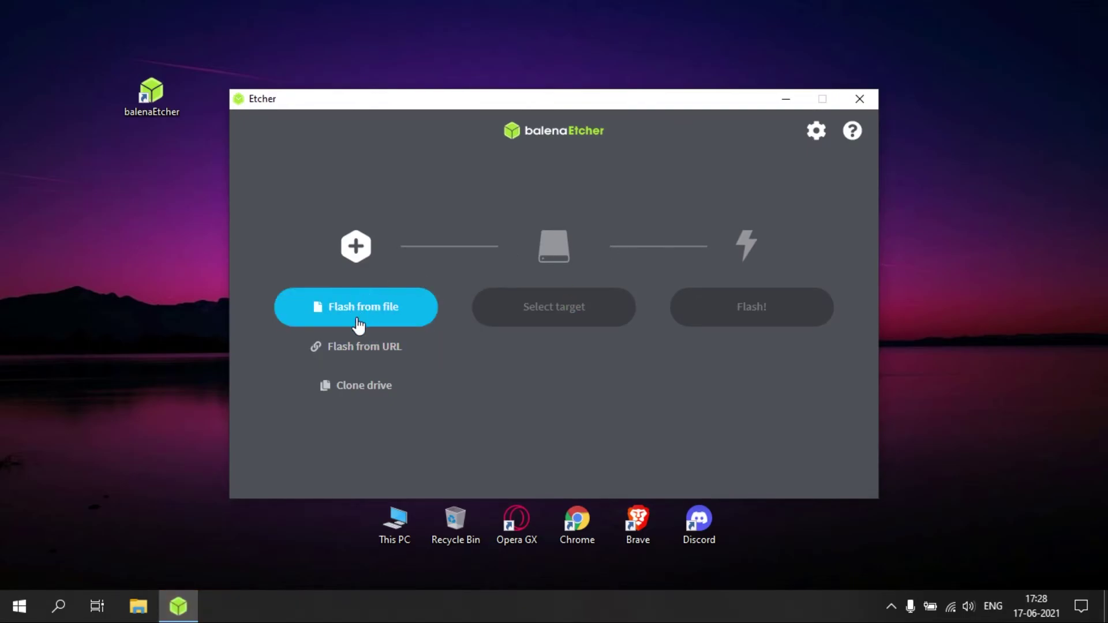
Step: Load the 21996.1 Windows 11 ISO from Local Disk (D:) as the flash image and continue despite the missing partition table
left_click(325, 307)
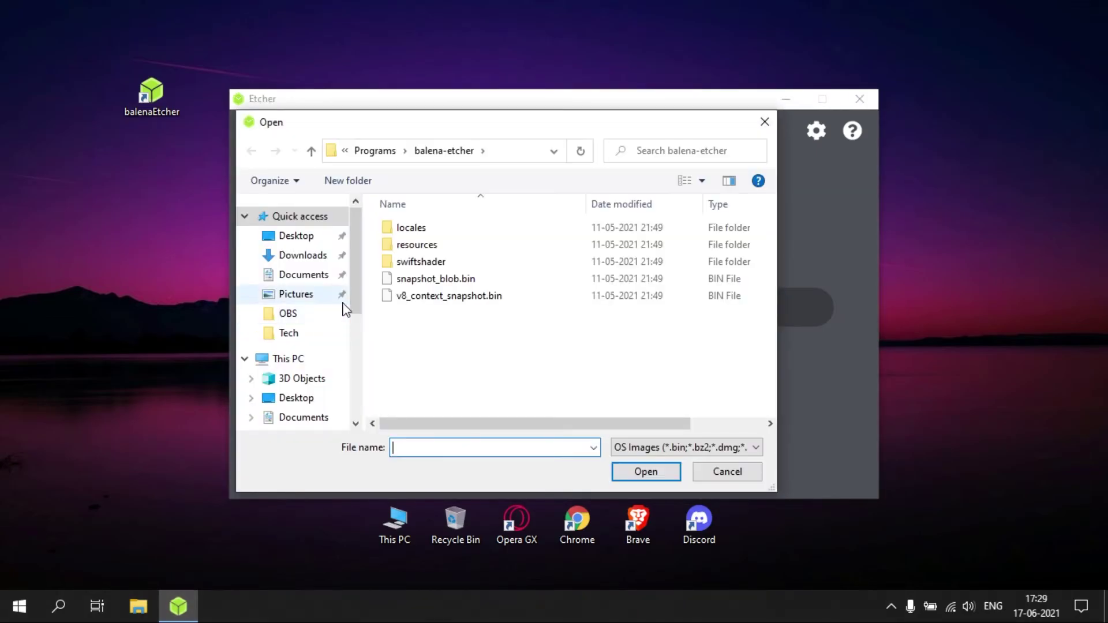
left_click(309, 380)
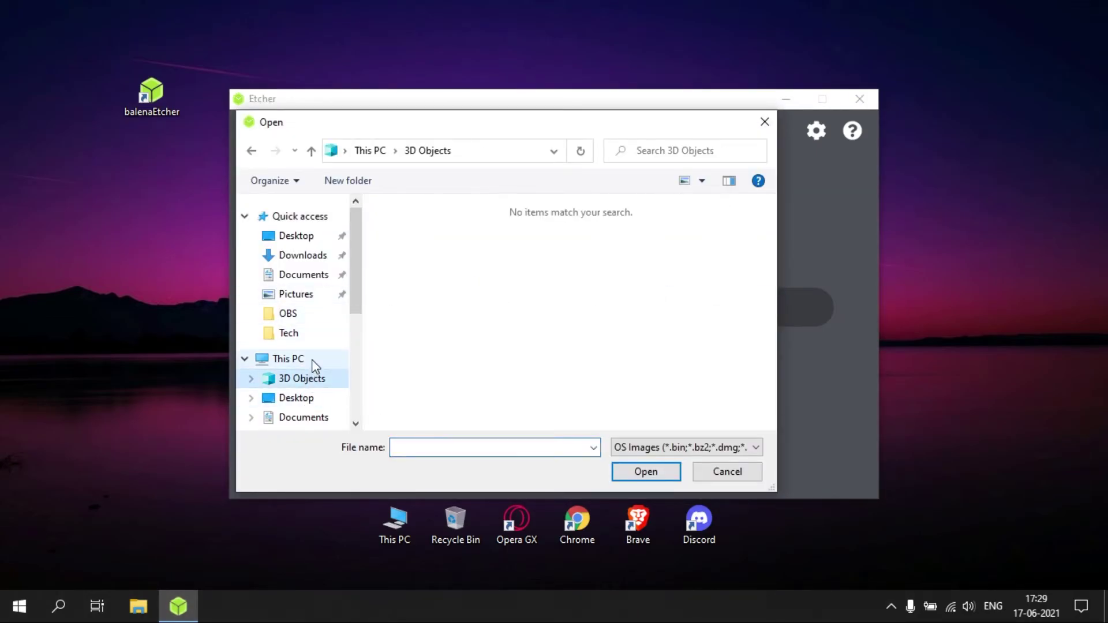
left_click(312, 361)
scroll(470, 347, "down", 10)
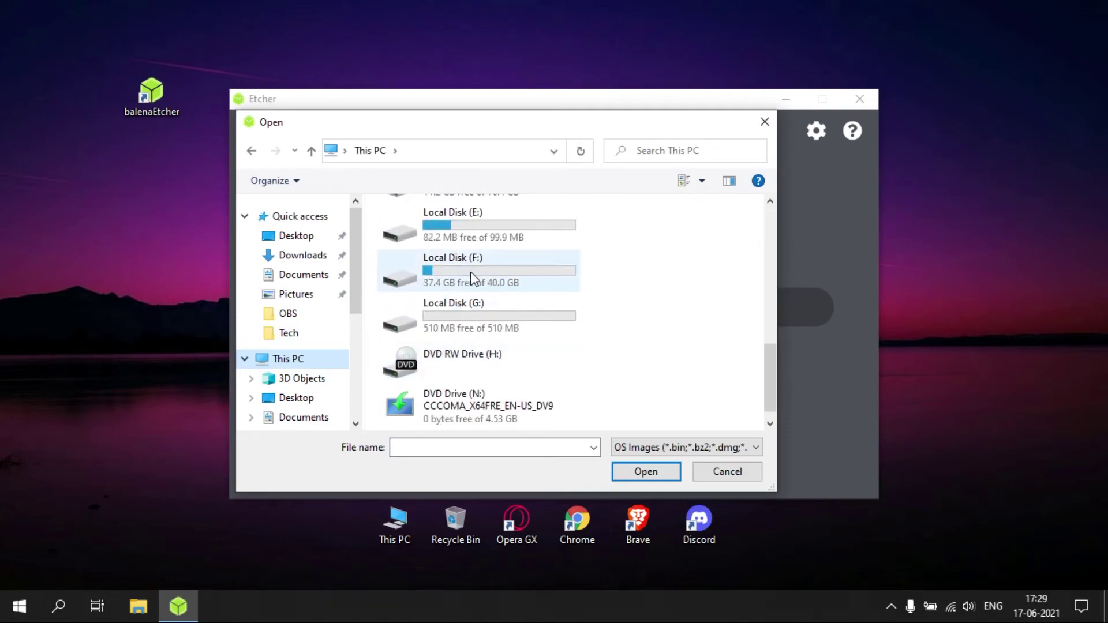
scroll(470, 277, "up", 5)
double_click(468, 291)
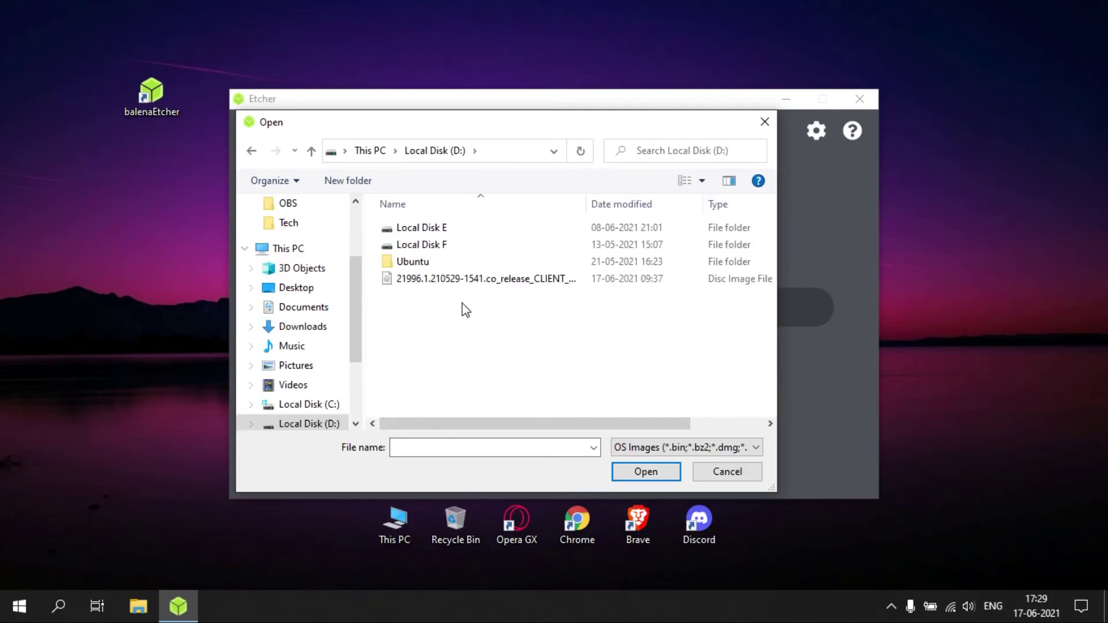
left_click(456, 278)
left_click(664, 478)
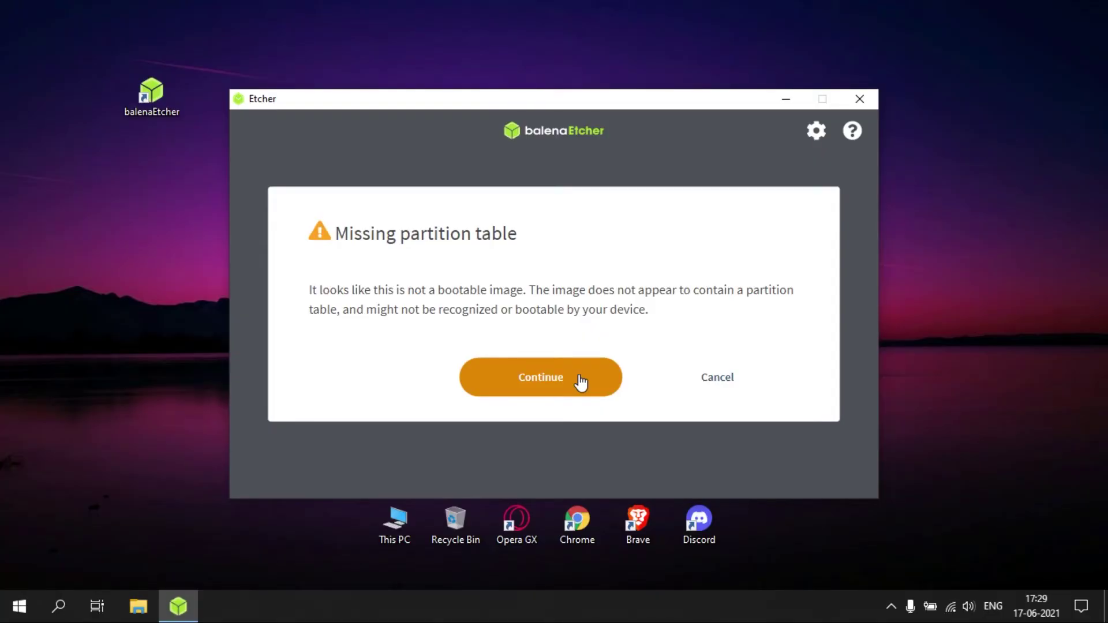
left_click(580, 378)
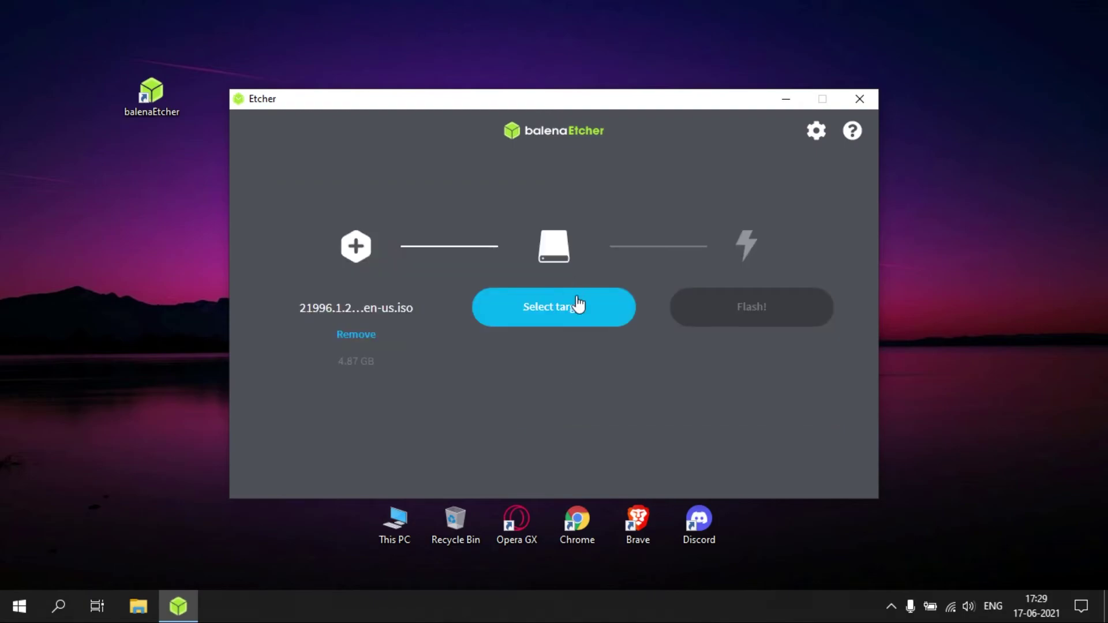
Step: Select the MBIL SSM Moser Baer Disk USB Device as the target, dismissing the removable drive scan, and start flashing
left_click(576, 307)
left_click(306, 269)
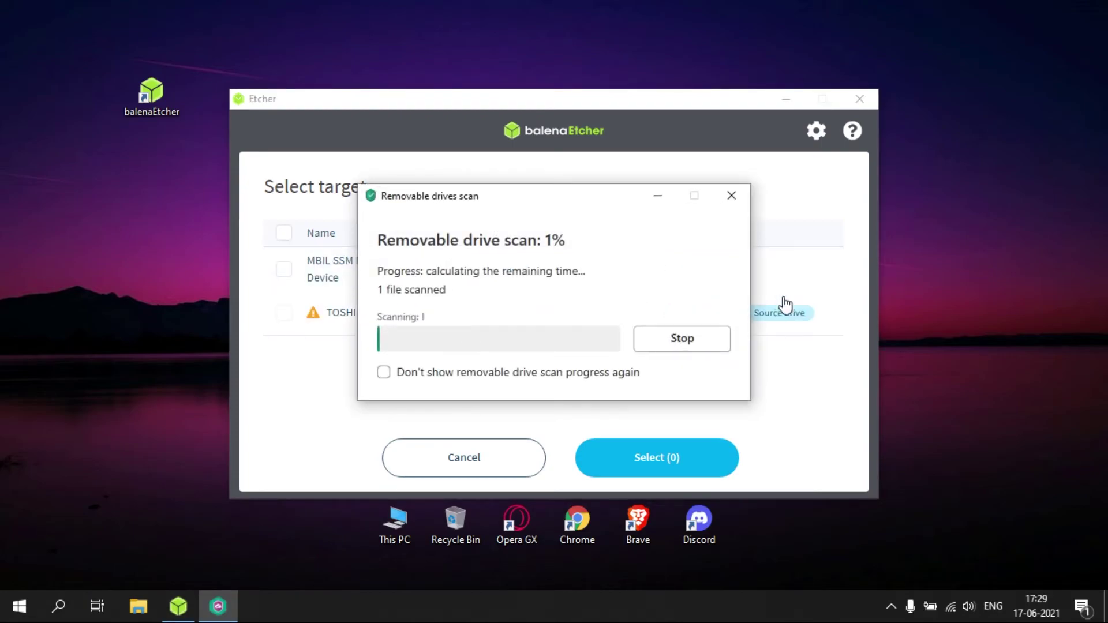
left_click(731, 199)
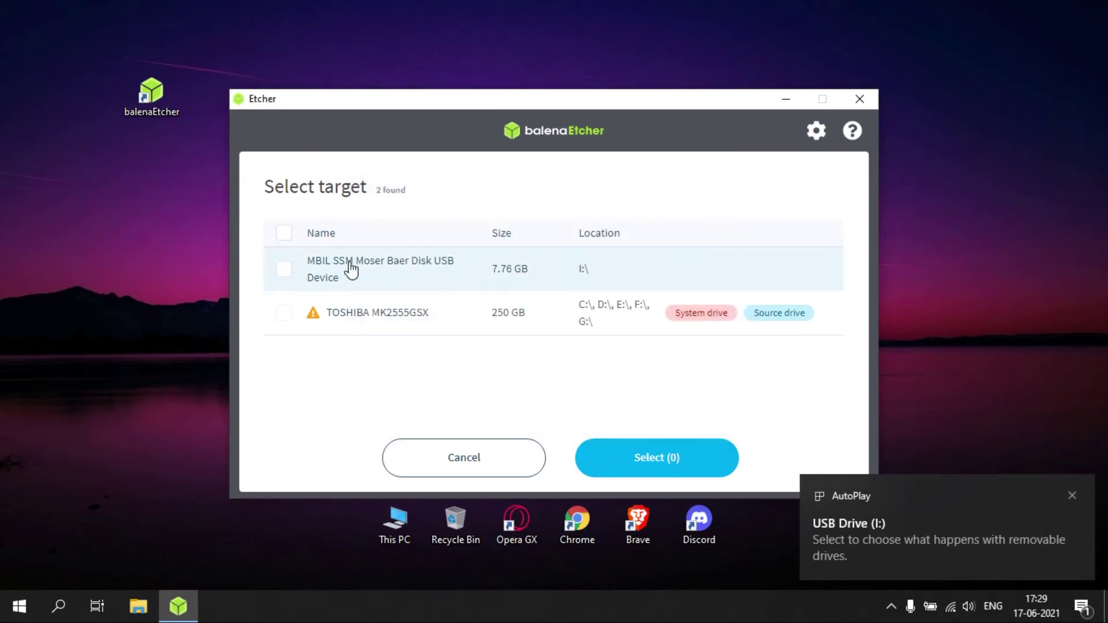
left_click(382, 271)
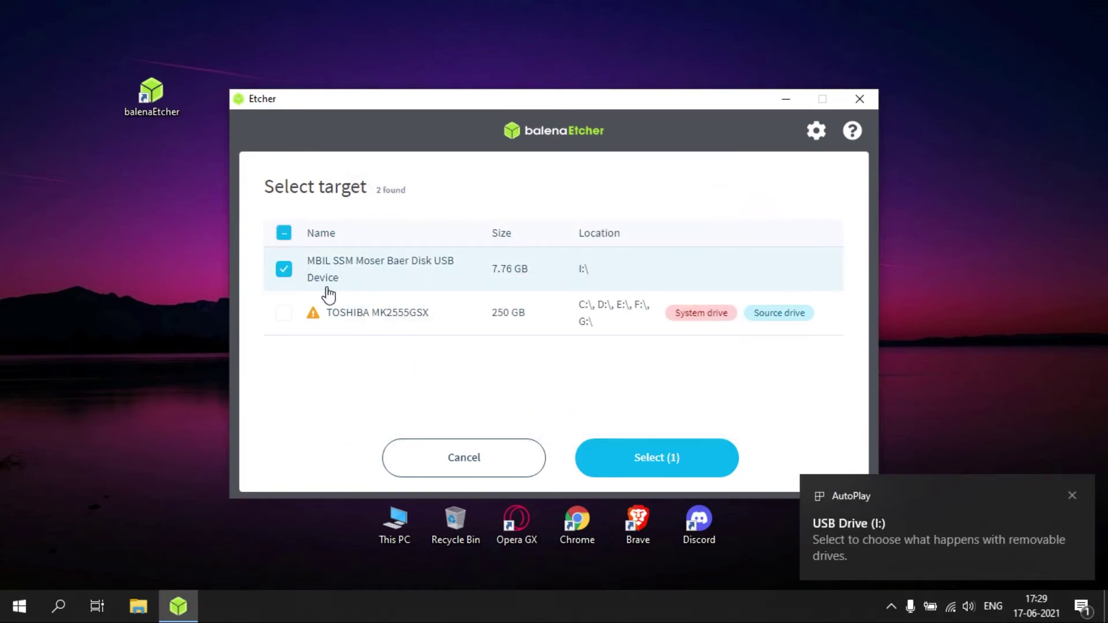
left_click(660, 456)
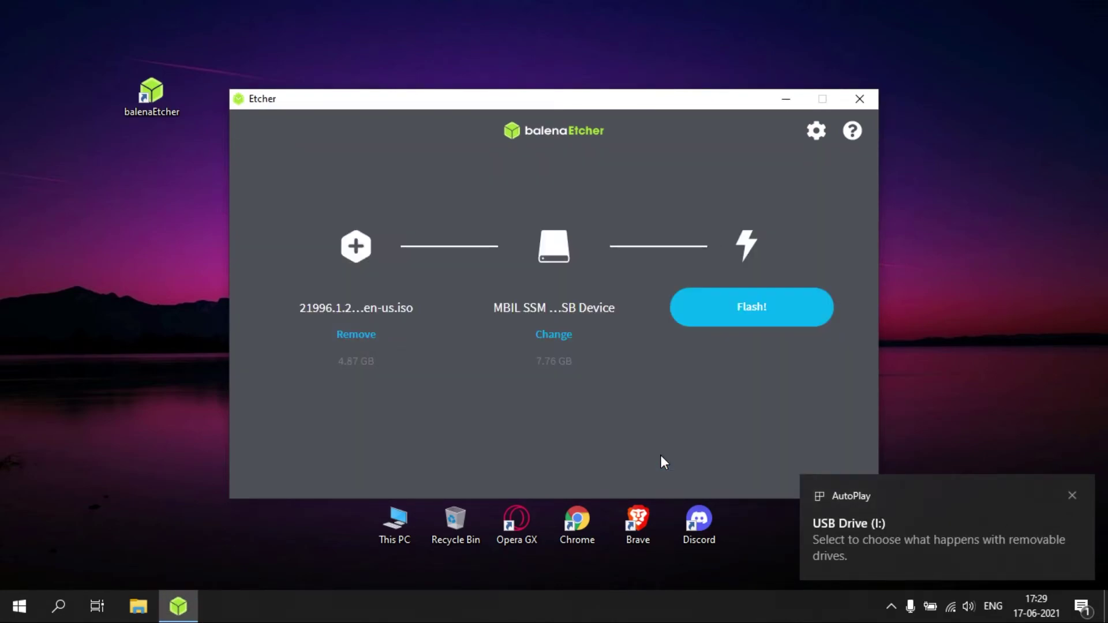
left_click(782, 312)
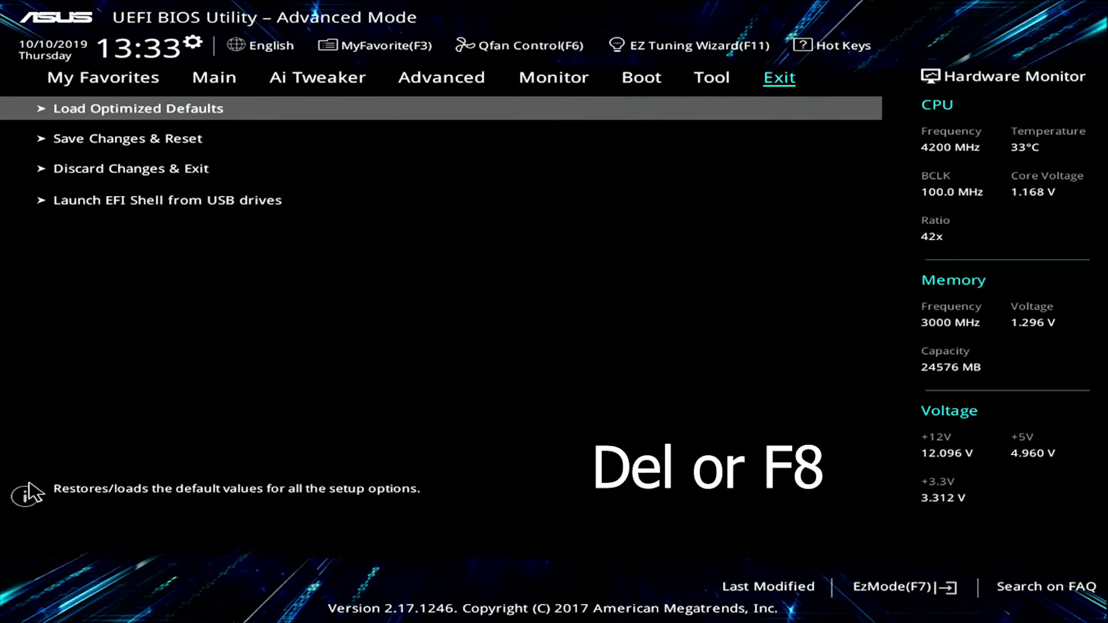
key("Left")
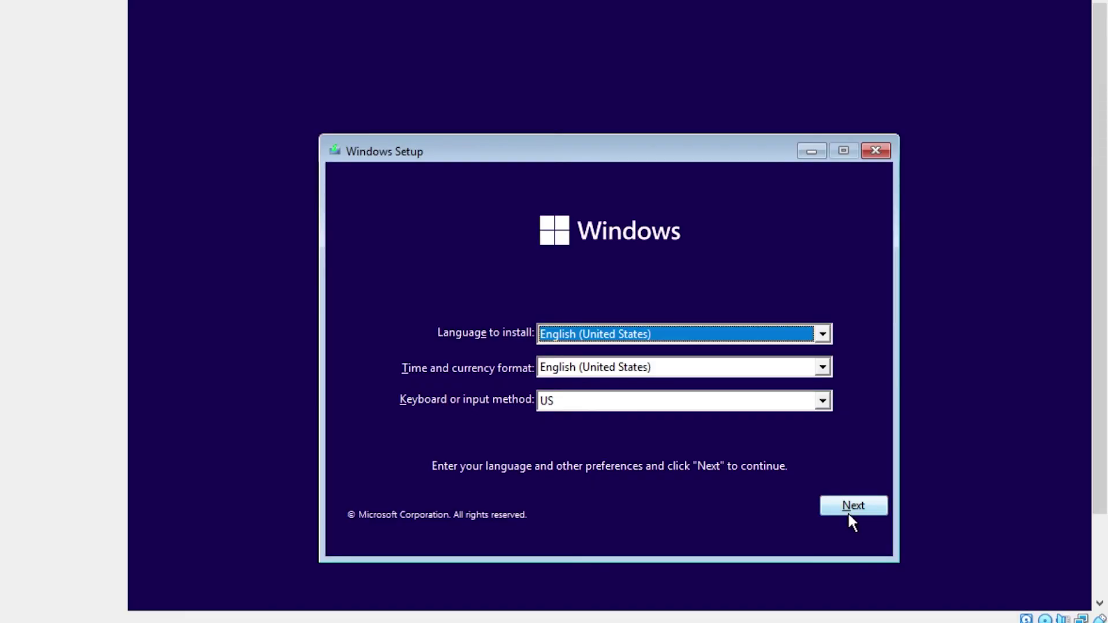
Step: Start a Windows 11 Pro installation in English (United States) with the US keyboard, without entering a product key
left_click(847, 506)
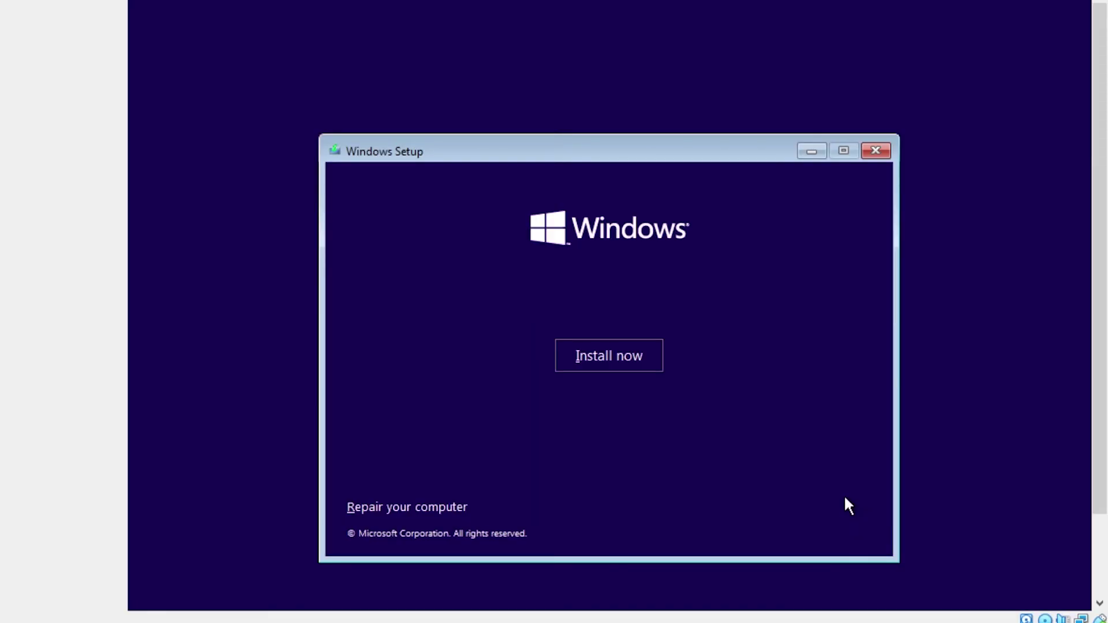
left_click(621, 359)
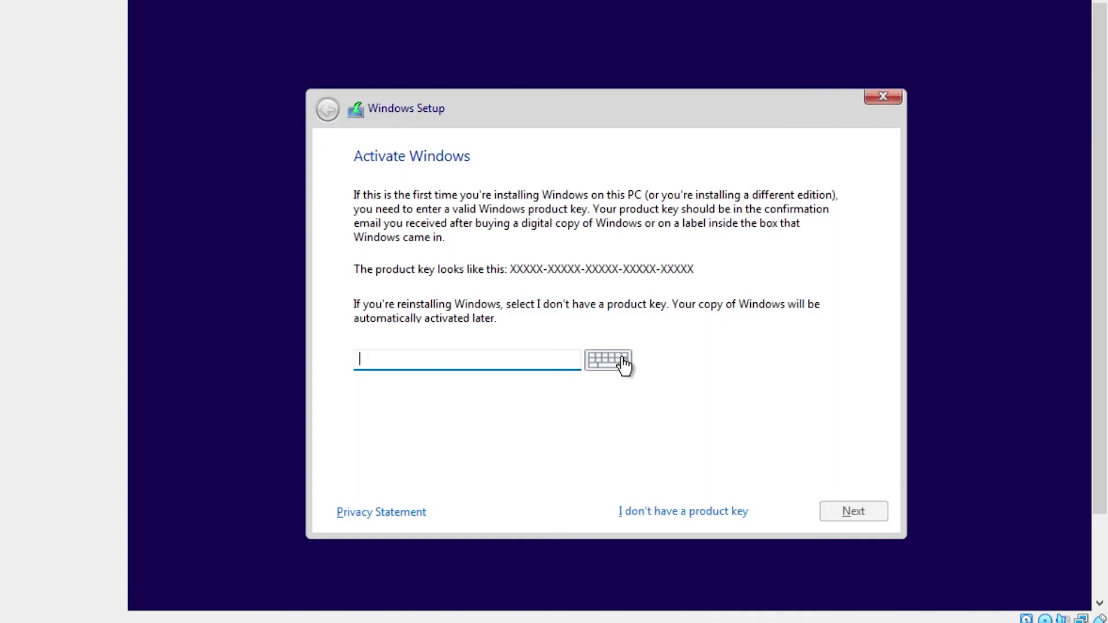
left_click(681, 515)
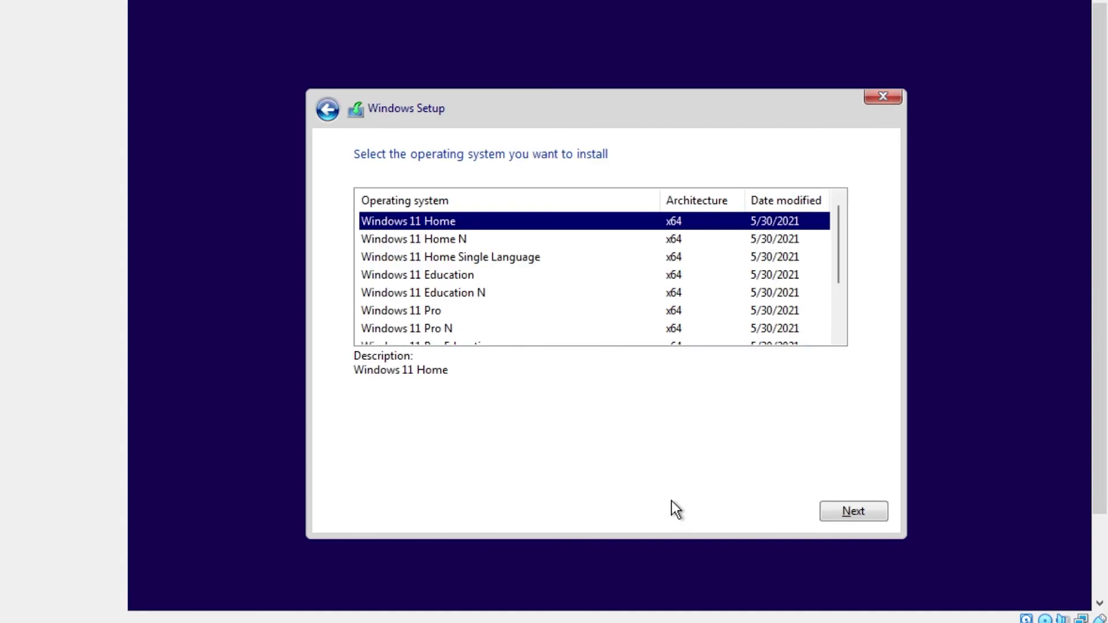
left_click(427, 314)
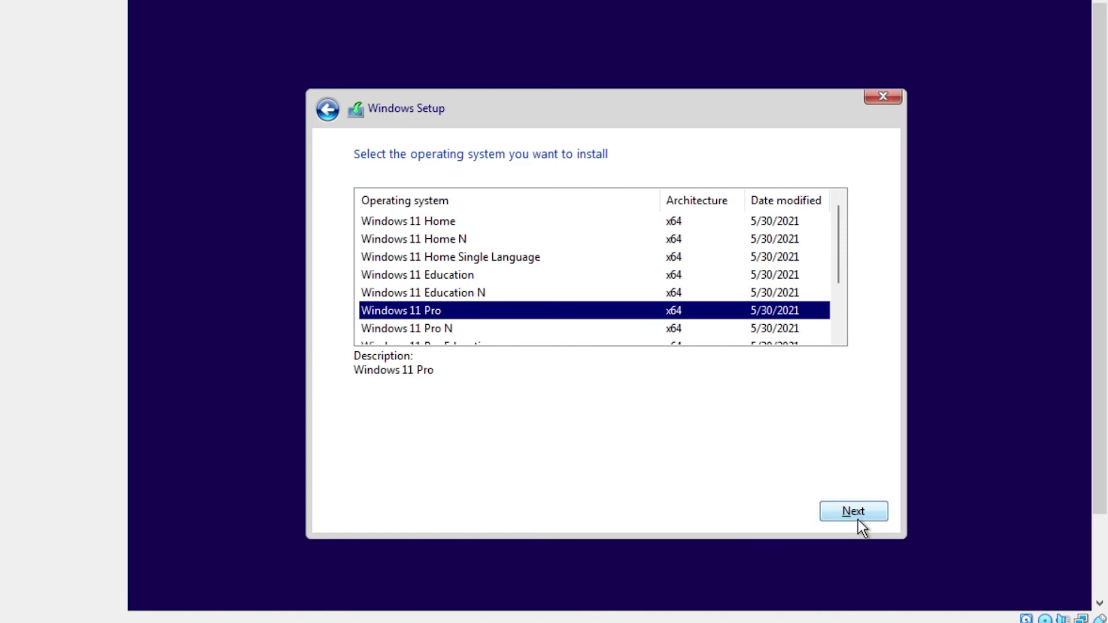
left_click(832, 512)
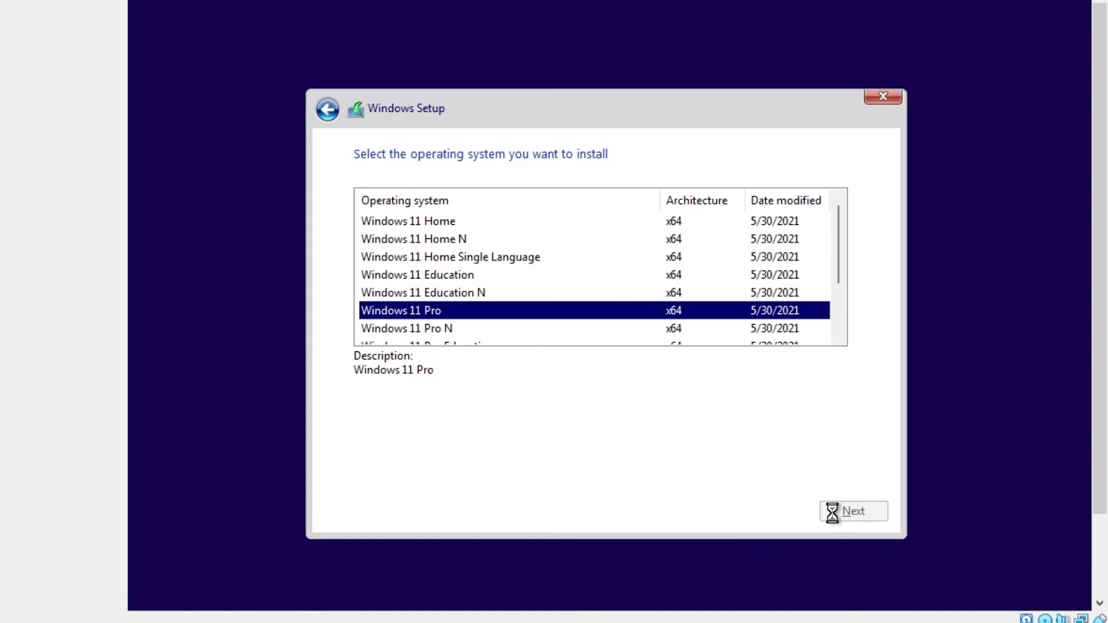
Step: Accept the license terms and start a custom Windows installation on Drive 0 Unallocated Space
left_click(358, 472)
left_click(854, 512)
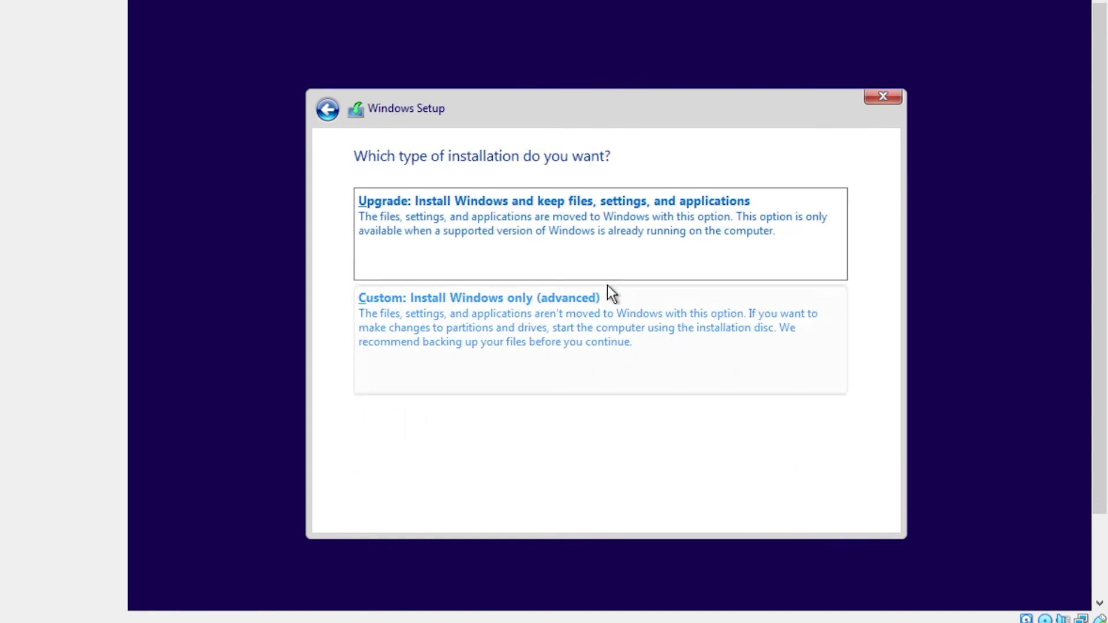
left_click(522, 297)
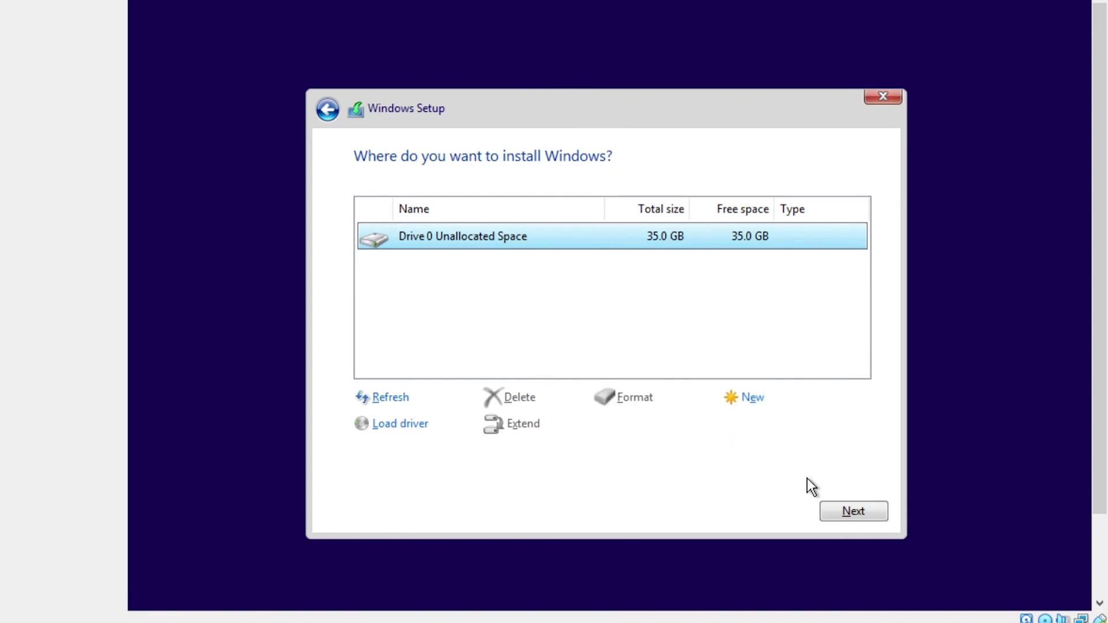
left_click(848, 511)
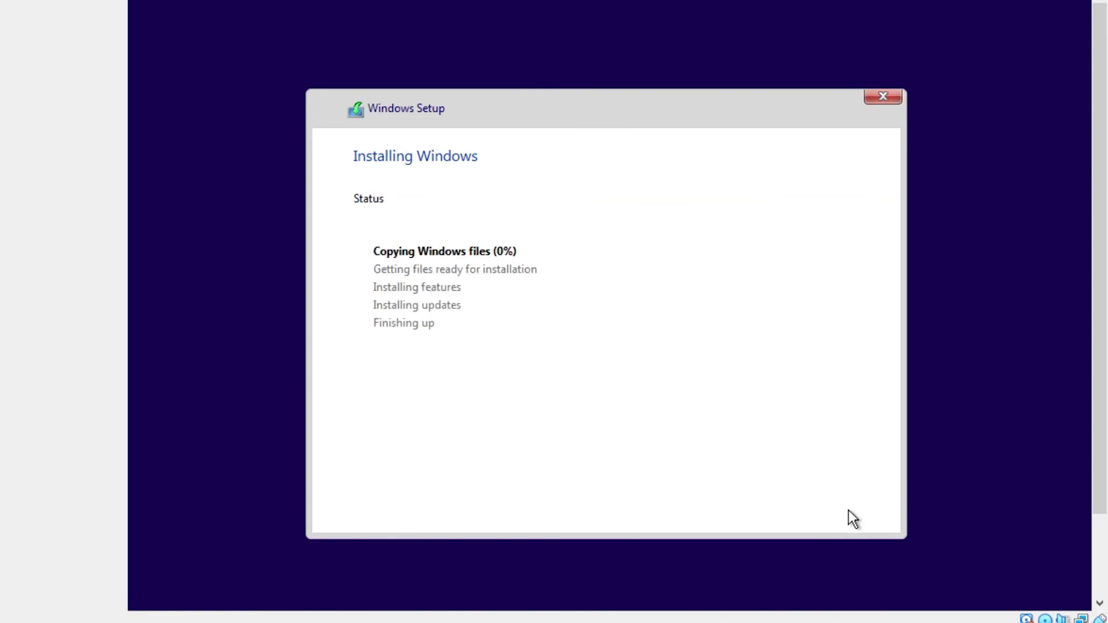